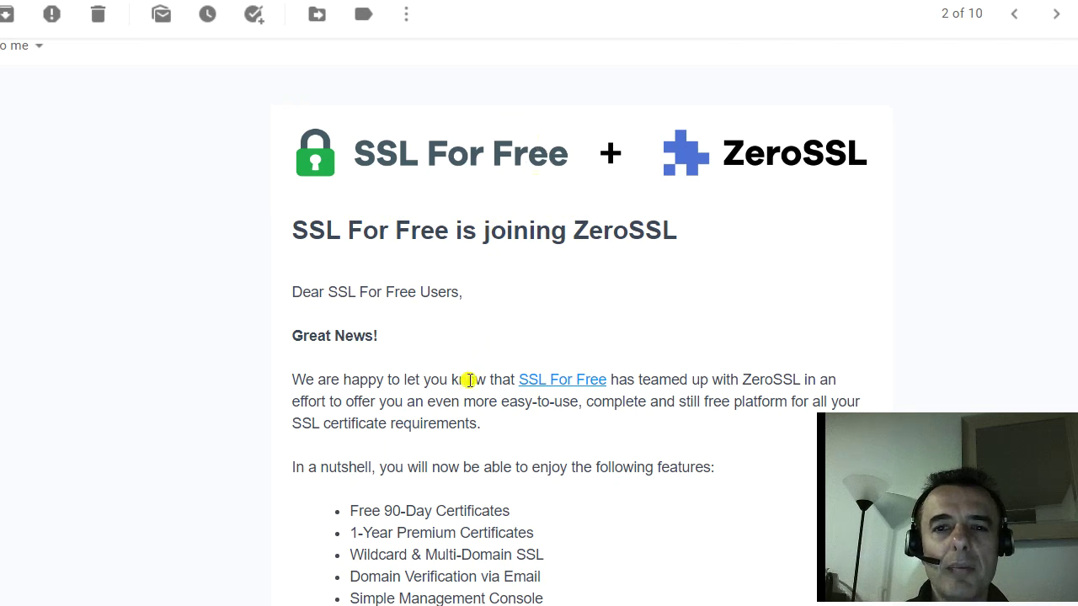
{"action": "scroll", "coordinate": [454, 398], "scroll_direction": "down", "scroll_amount": 3}
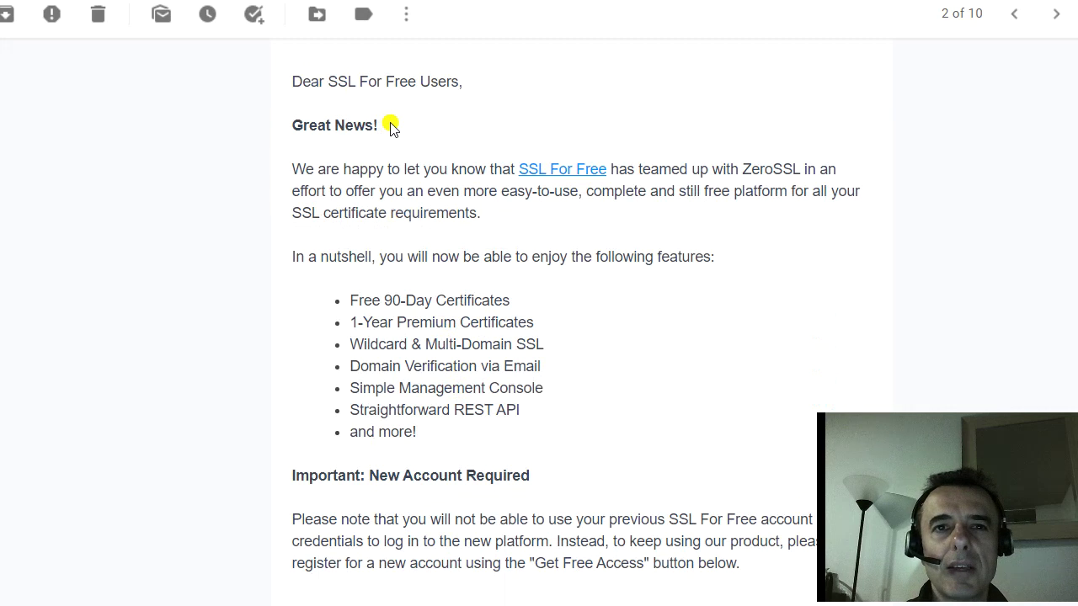
{"action": "scroll", "coordinate": [393, 140], "scroll_direction": "up", "scroll_amount": 4}
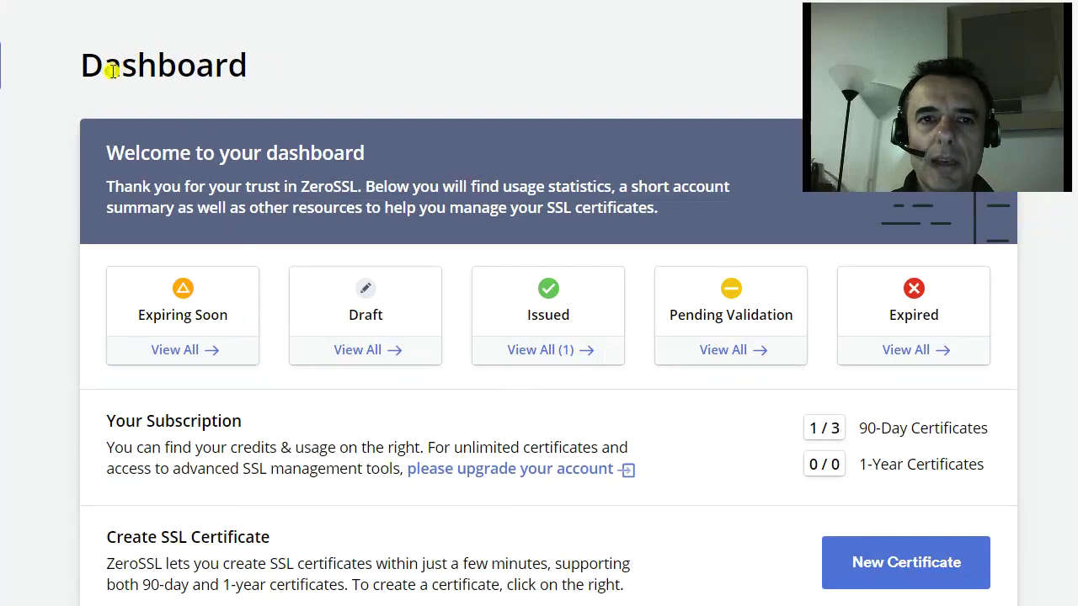
{"action": "left_click", "coordinate": [912, 579]}
{"action": "left_click", "coordinate": [223, 522]}
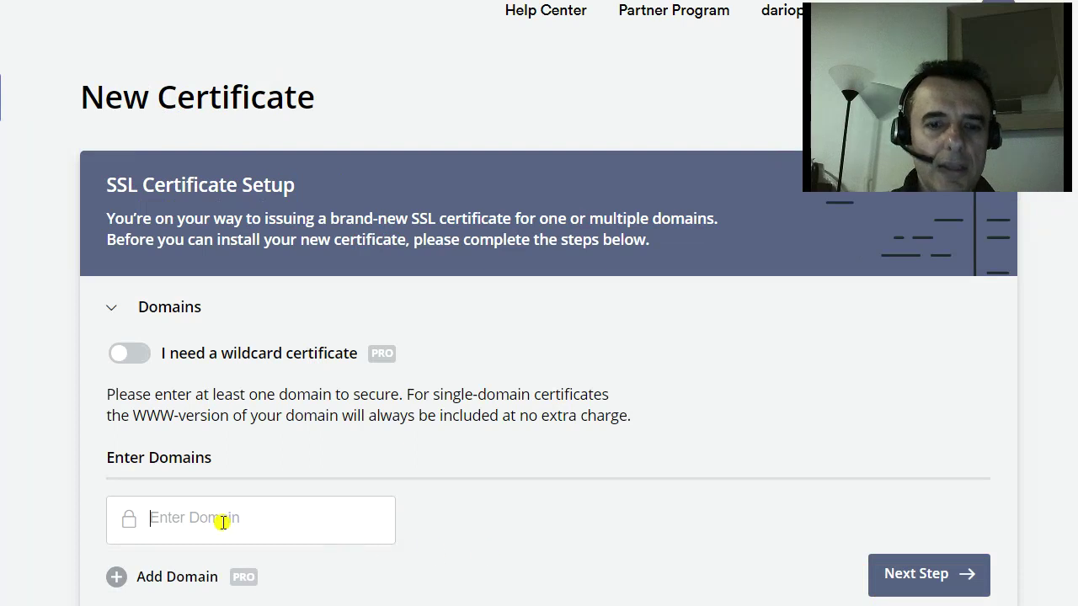
{"action": "type", "text": "www"}
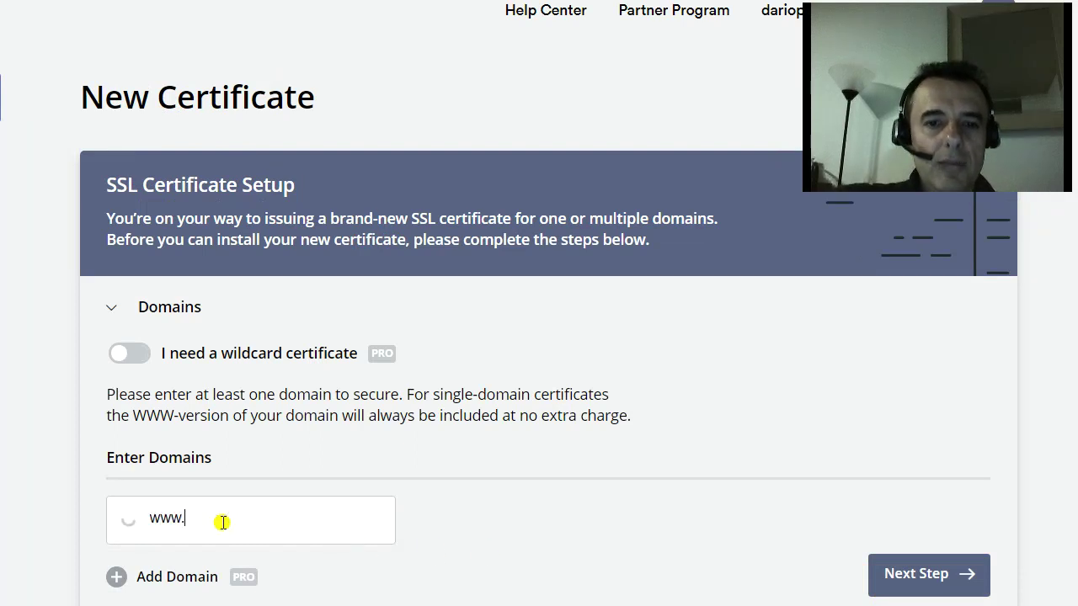
{"action": "type", "text": ".frostair.com.au"}
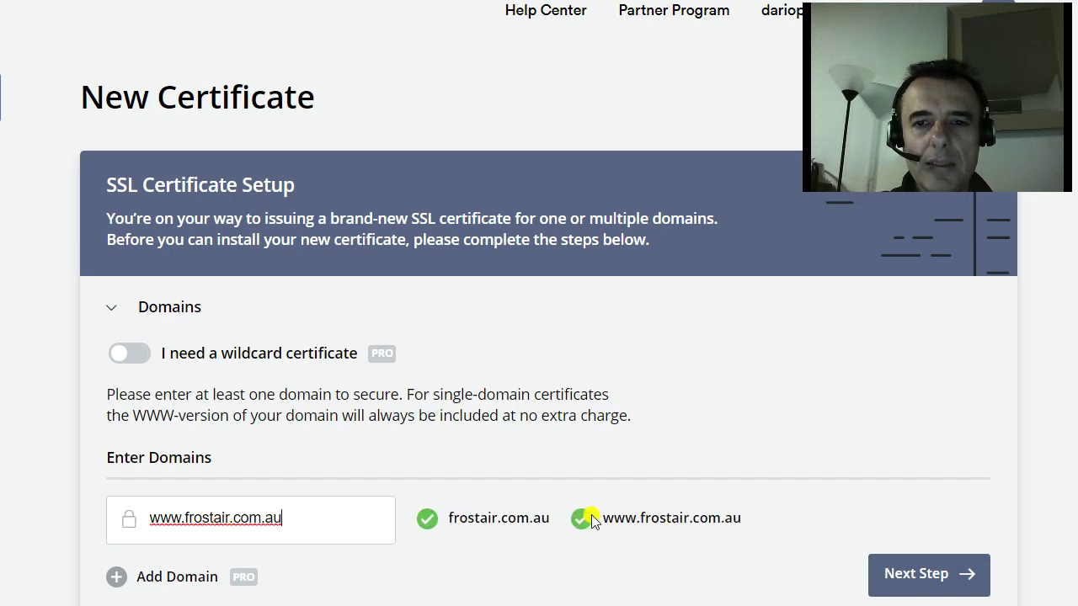
{"action": "scroll", "coordinate": [506, 531], "scroll_direction": "down", "scroll_amount": 3}
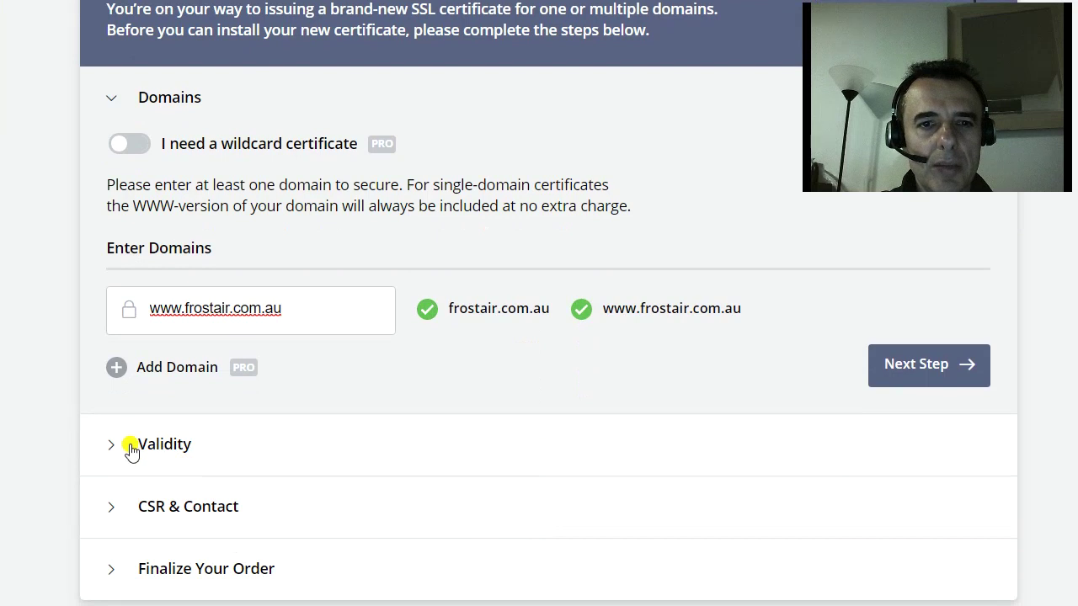
{"action": "left_click", "coordinate": [931, 376]}
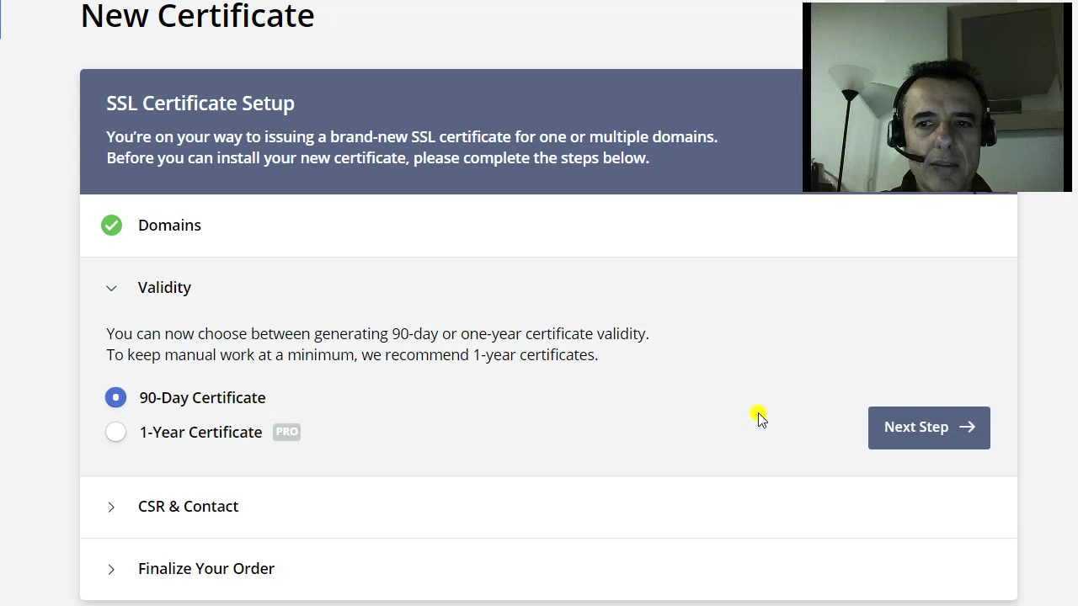
Step: Accept the 90-day validity, the auto-generated CSR and the Free plan to create the certificate order
{"action": "left_click", "coordinate": [931, 429]}
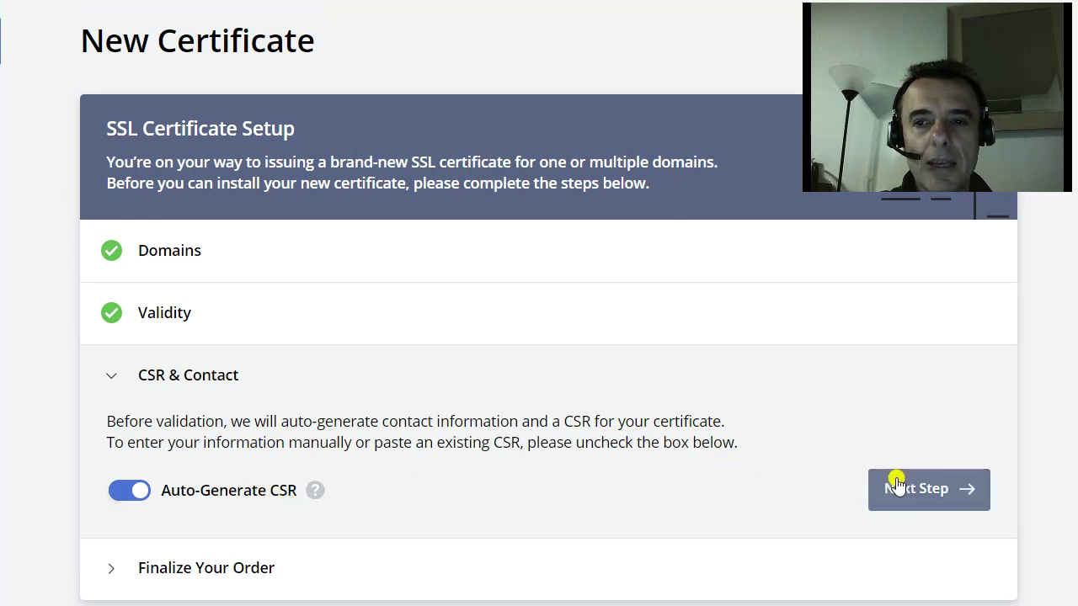
{"action": "left_click", "coordinate": [917, 492]}
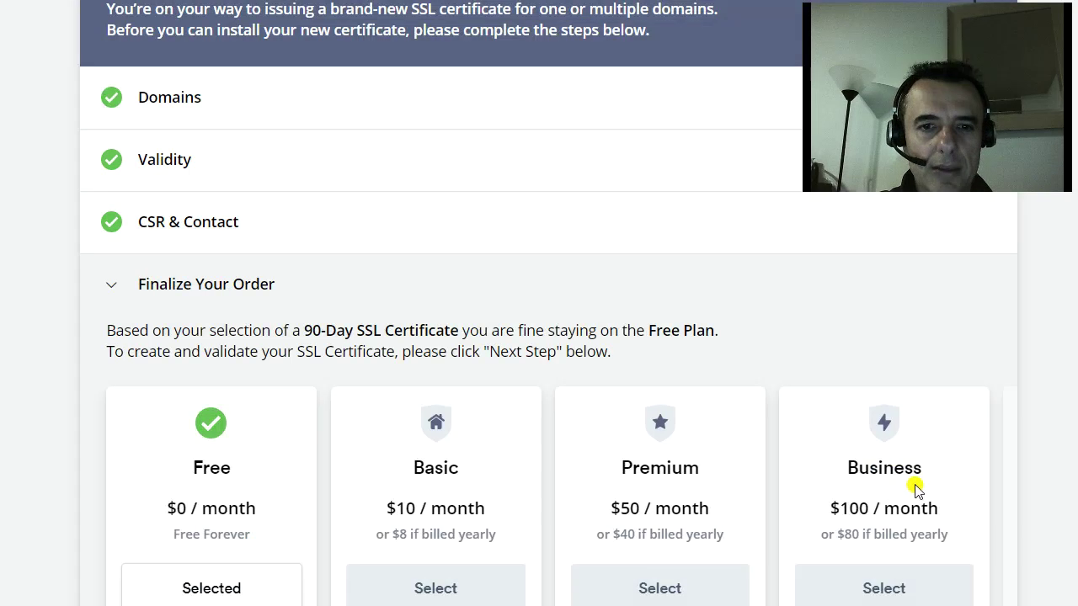
{"action": "scroll", "coordinate": [210, 506], "scroll_direction": "down", "scroll_amount": 1}
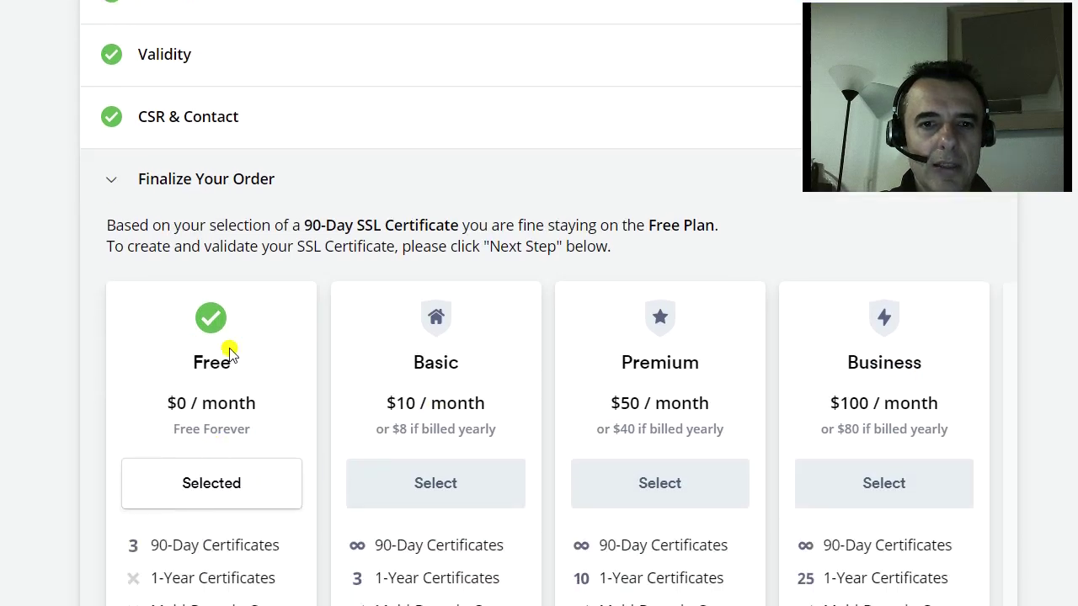
{"action": "scroll", "coordinate": [233, 500], "scroll_direction": "down", "scroll_amount": 3}
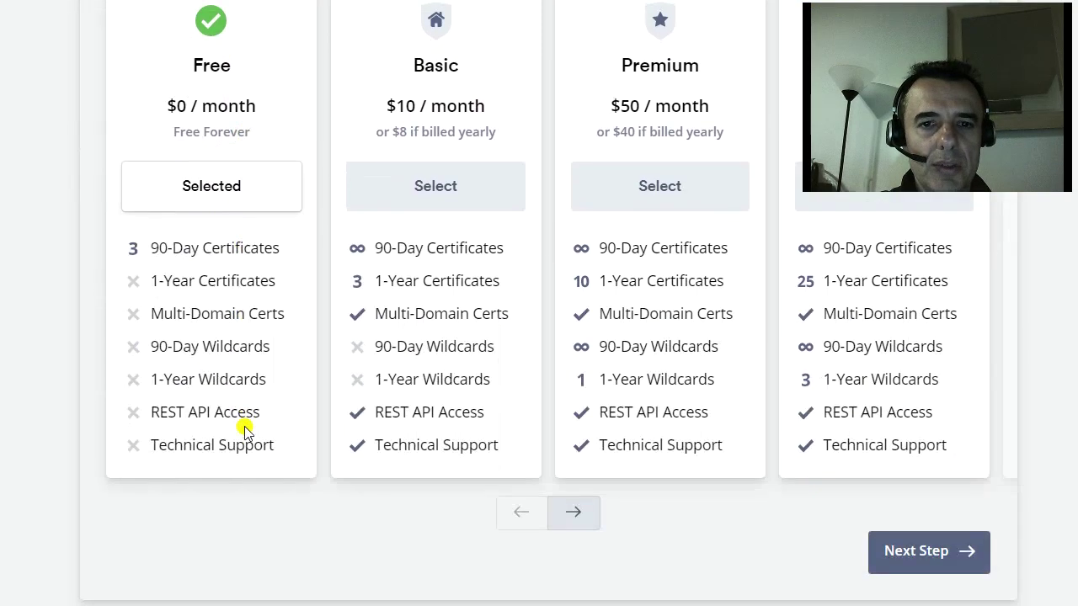
{"action": "left_click", "coordinate": [892, 570]}
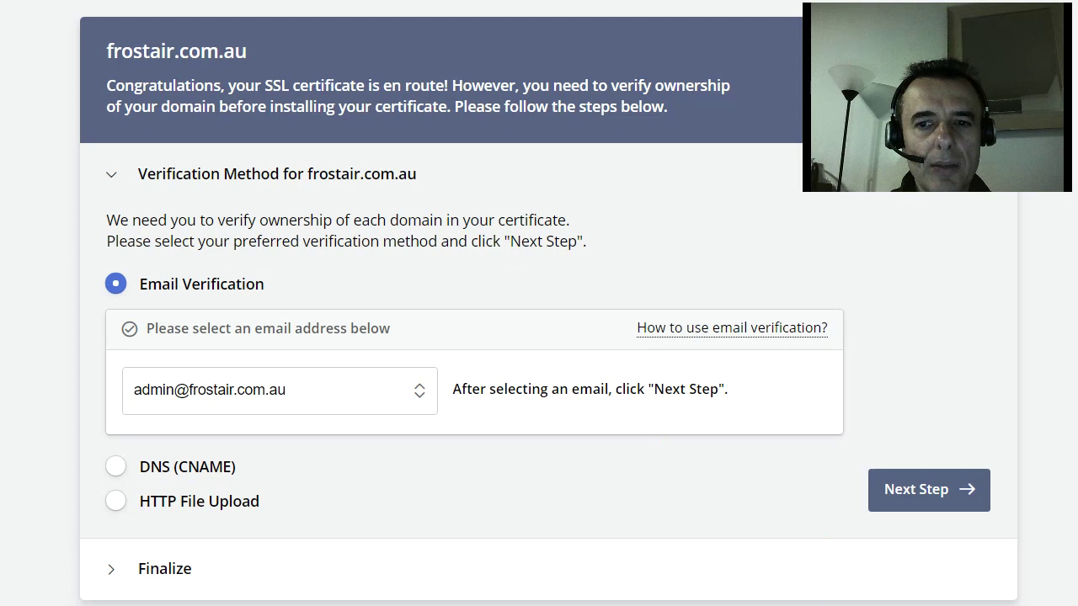
Step: Choose an e-mail address for verifying ownership of frostair.com.au by Email Verification
{"action": "left_click", "coordinate": [406, 385]}
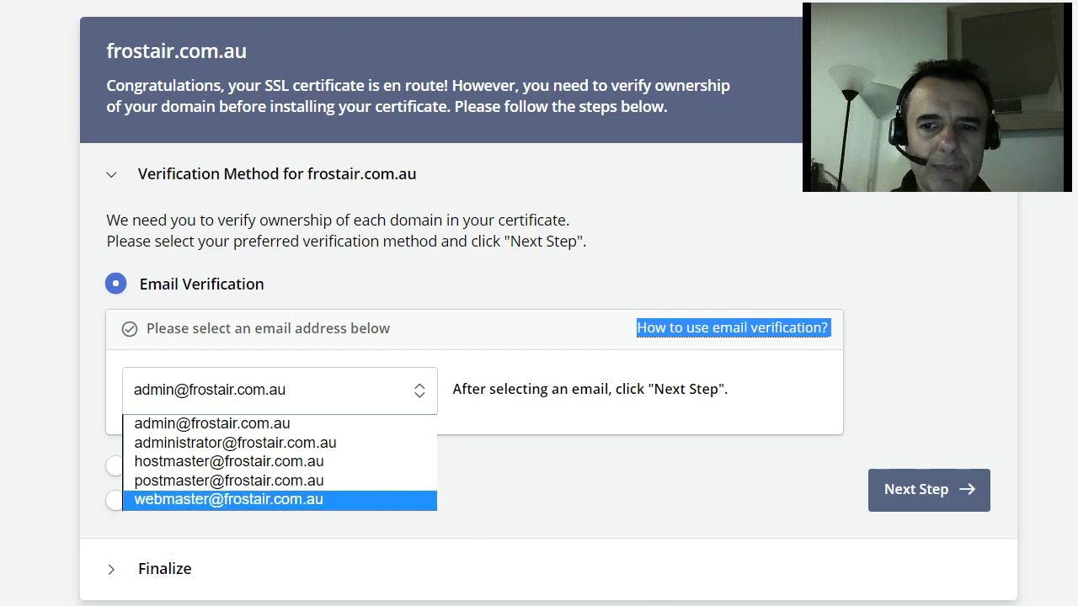
{"action": "left_click", "coordinate": [410, 438]}
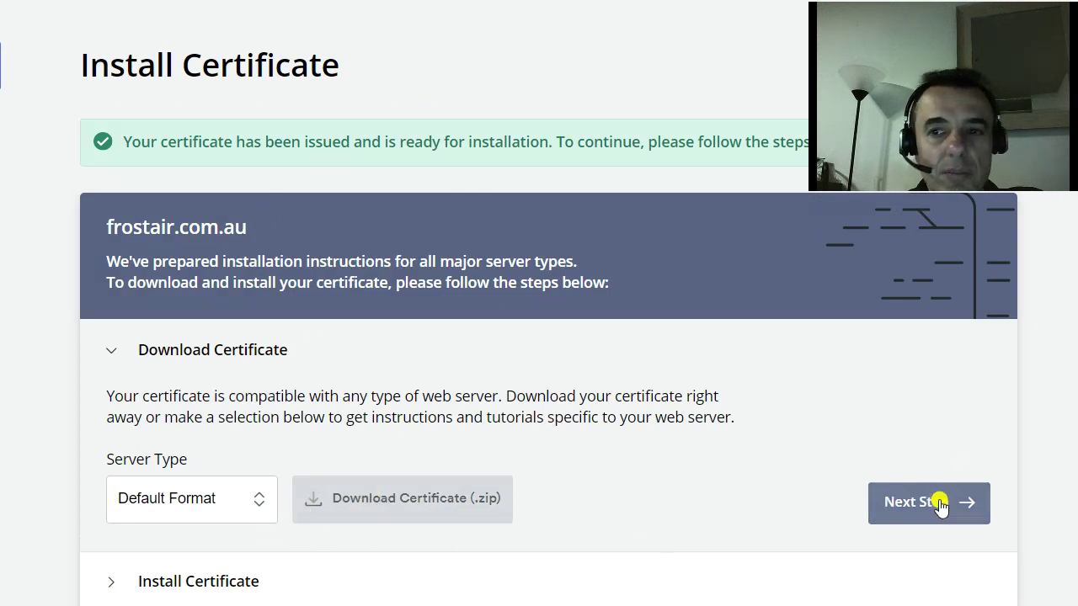
Step: Download the issued certificate zip in Default Format to the Downloads folder and continue to the installation stage
{"action": "left_click", "coordinate": [380, 504]}
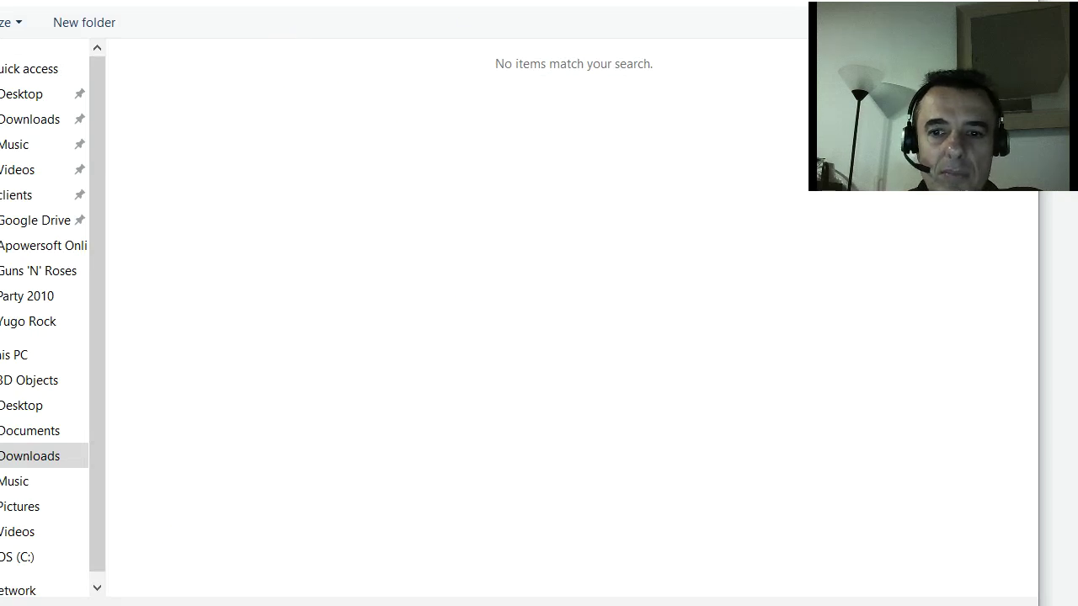
{"action": "key", "text": "Return"}
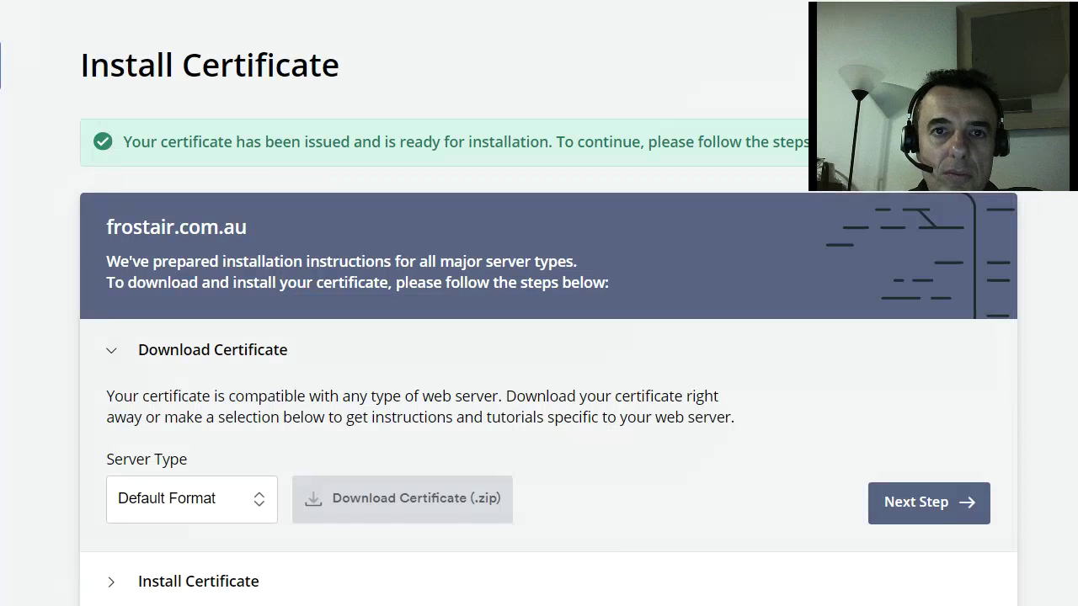
{"action": "left_click", "coordinate": [900, 497]}
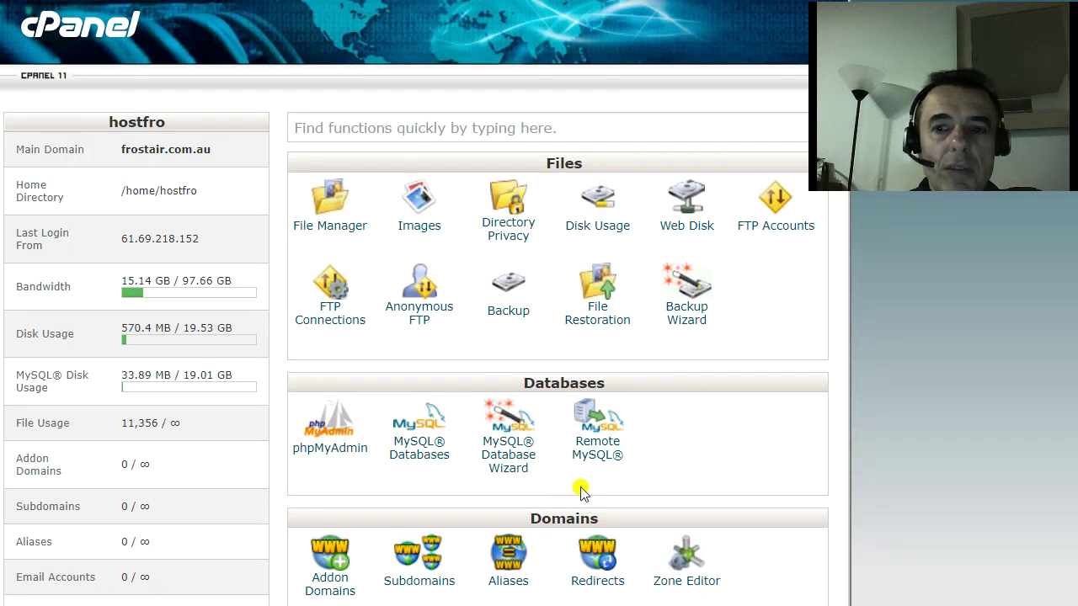
Step: Switch to cPanel for frostair.com.au and open the SSL/TLS manager in the Security section
{"action": "scroll", "coordinate": [556, 353], "scroll_direction": "down", "scroll_amount": 10}
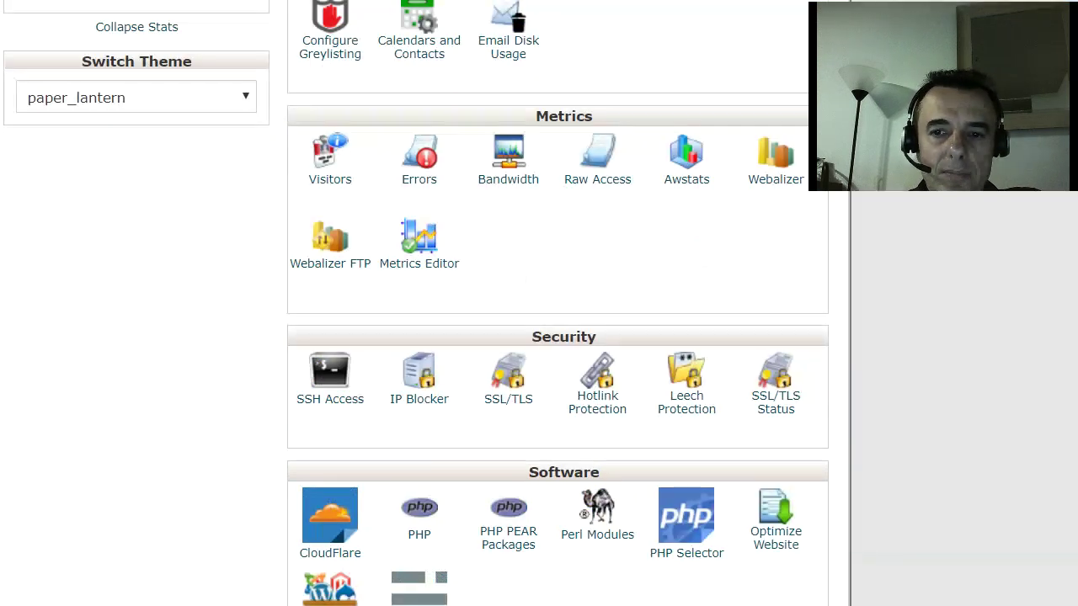
{"action": "left_click", "coordinate": [499, 406]}
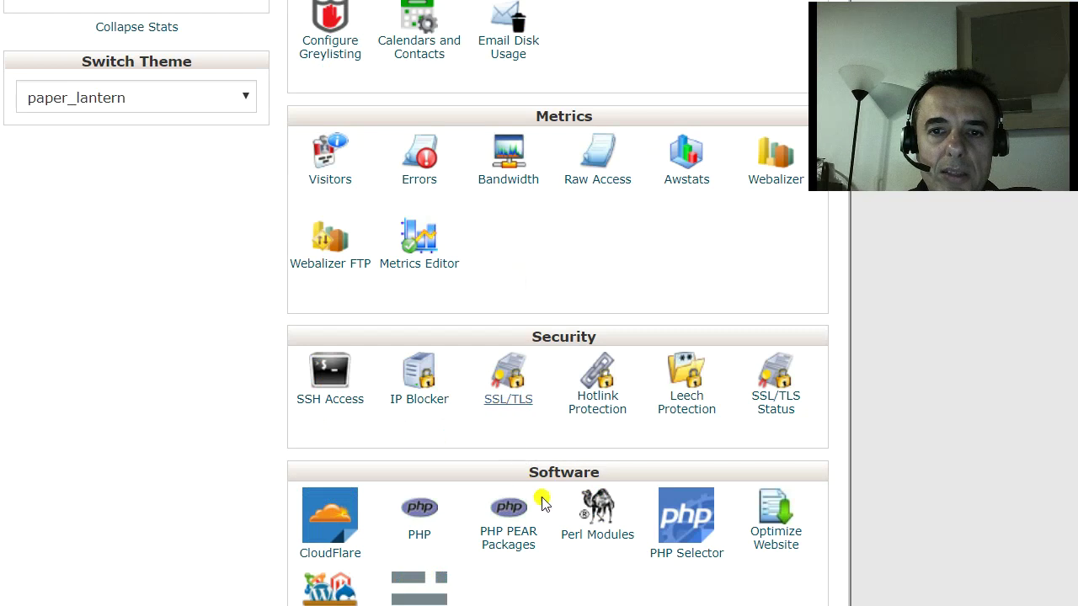
Step: Switch to File Explorer and extract frostair.com.au.zip into the Downloads folder
{"action": "key", "text": "alt+Tab"}
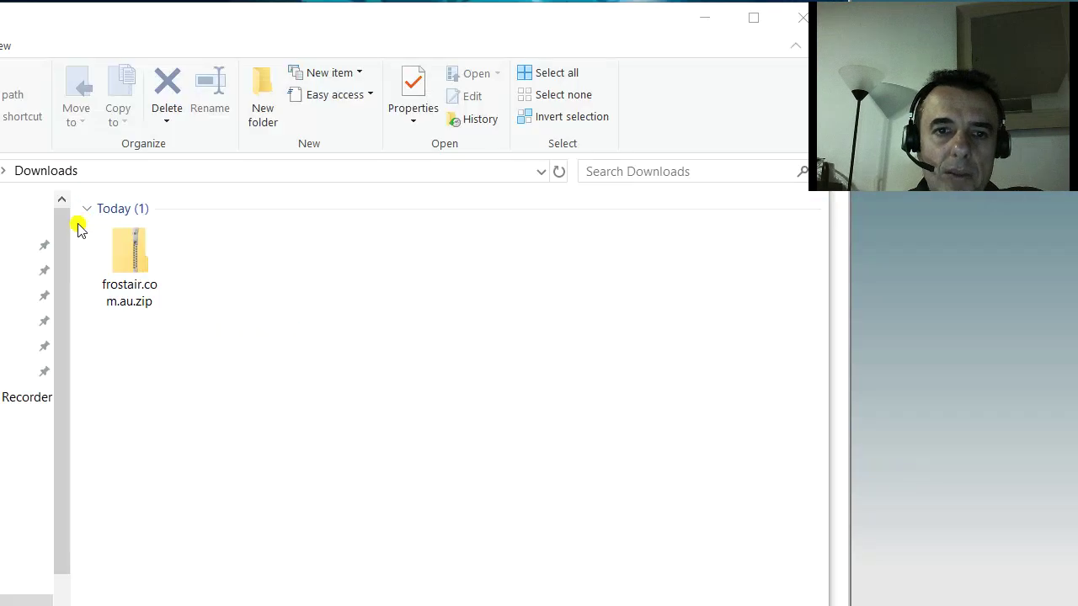
{"action": "left_click", "coordinate": [126, 272]}
{"action": "left_click_drag", "start_coordinate": [125, 272], "coordinate": [320, 335]}
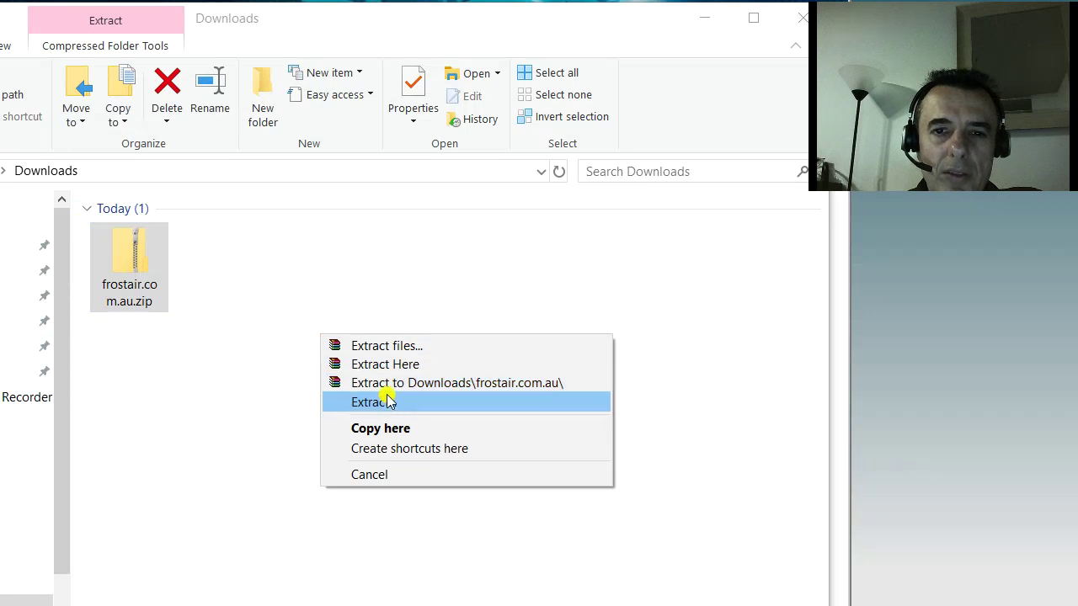
{"action": "left_click", "coordinate": [399, 364]}
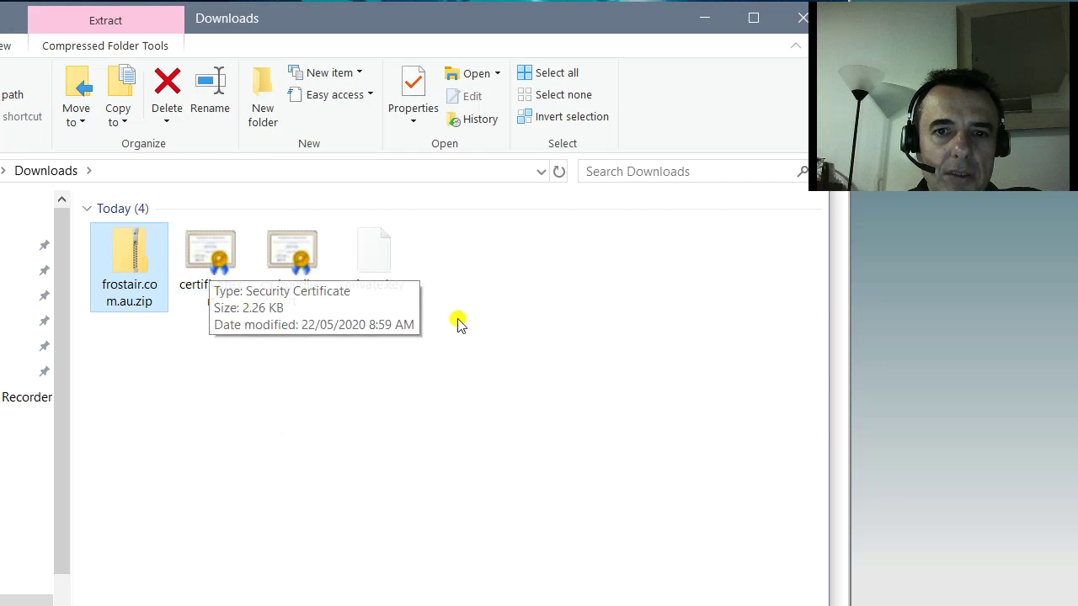
{"action": "left_click", "coordinate": [287, 248]}
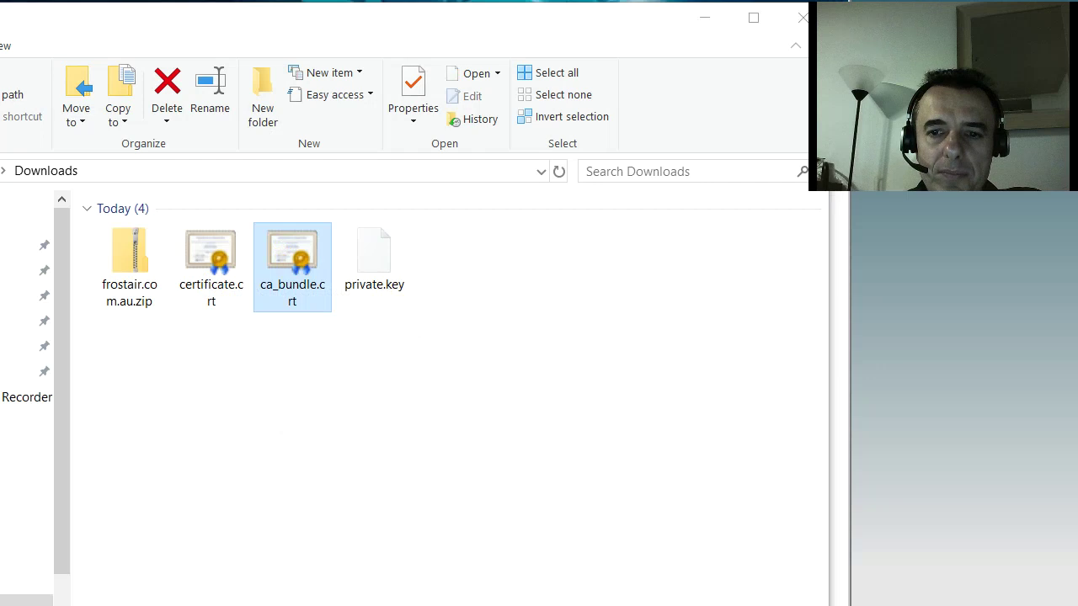
Step: Return to cPanel and upload the private.key file from Downloads under Private Keys, leaving the description empty
{"action": "key", "text": "alt+Tab"}
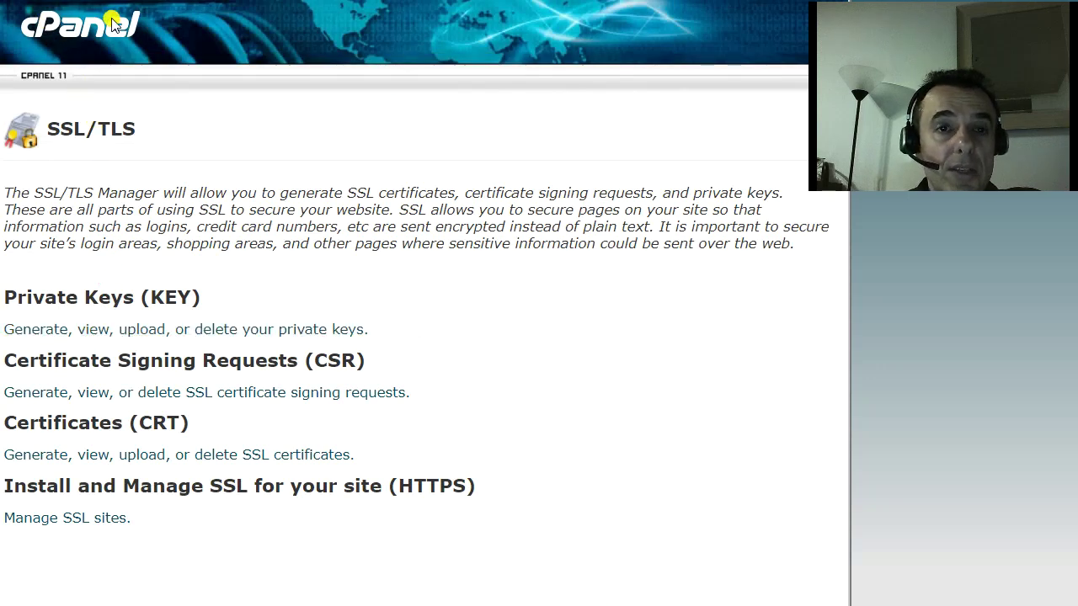
{"action": "left_click", "coordinate": [107, 332]}
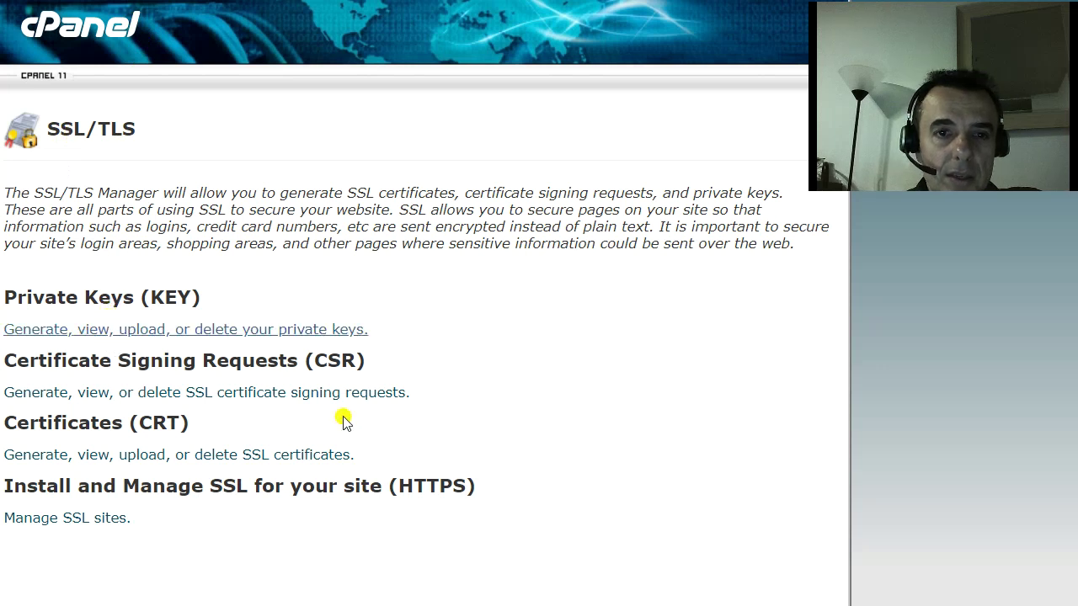
{"action": "scroll", "coordinate": [481, 478], "scroll_direction": "down", "scroll_amount": 1}
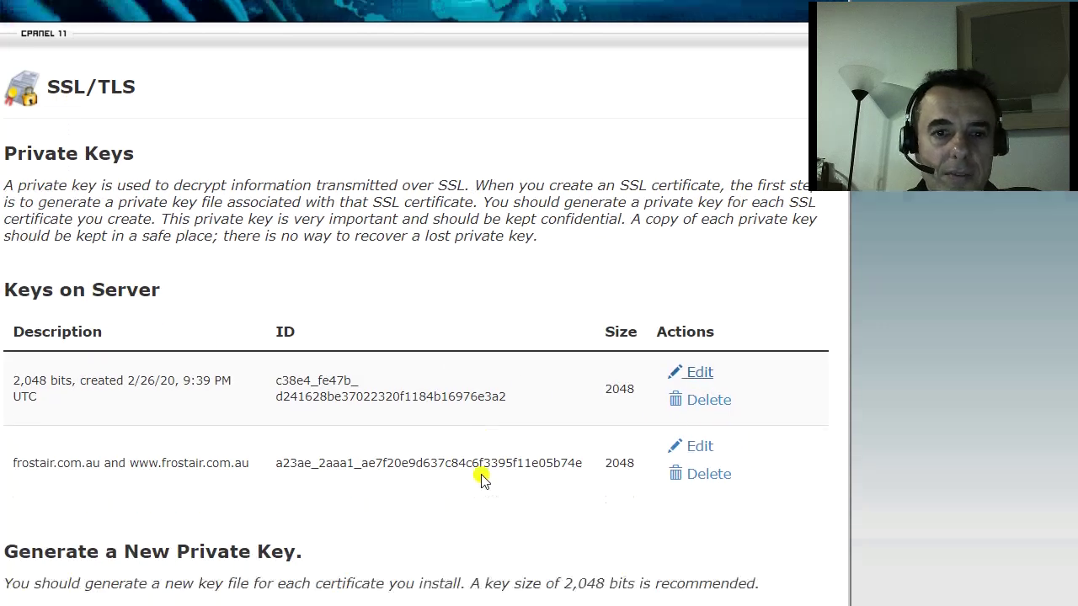
{"action": "scroll", "coordinate": [482, 477], "scroll_direction": "down", "scroll_amount": 10}
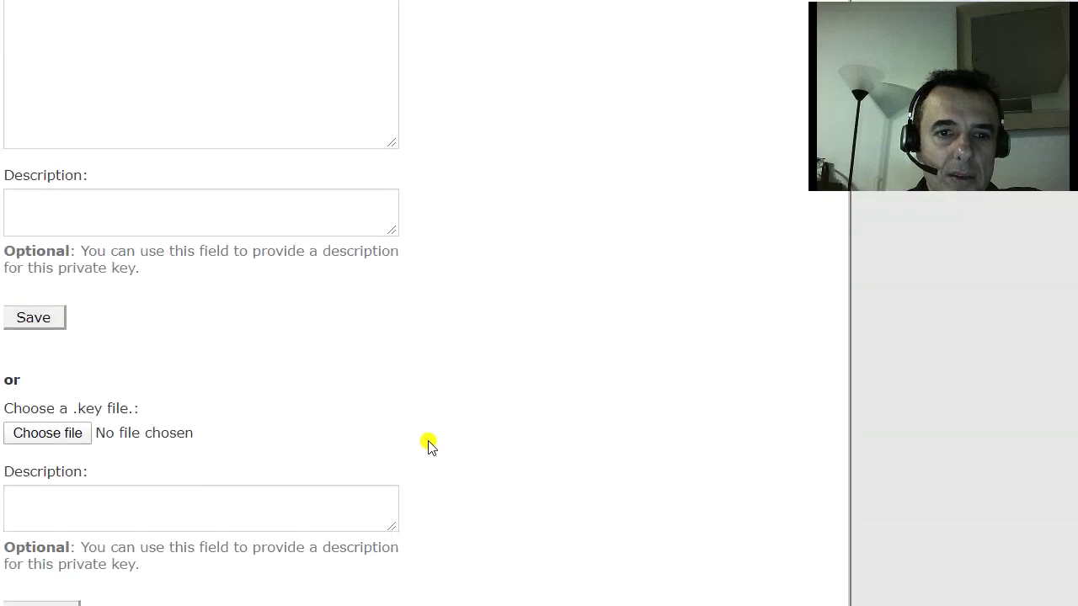
{"action": "left_click", "coordinate": [55, 429]}
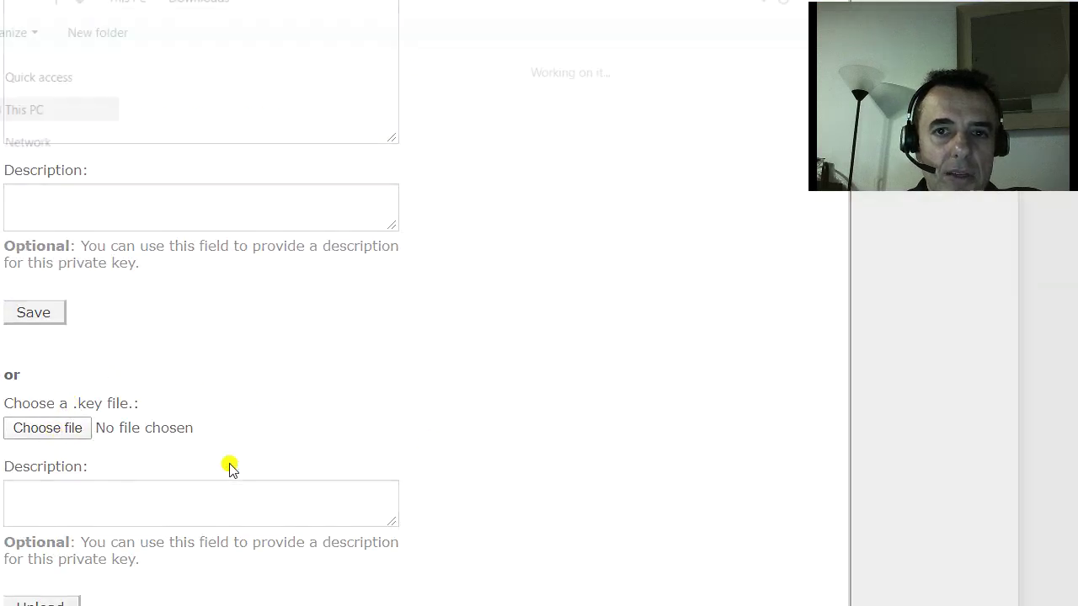
{"action": "left_click", "coordinate": [515, 139]}
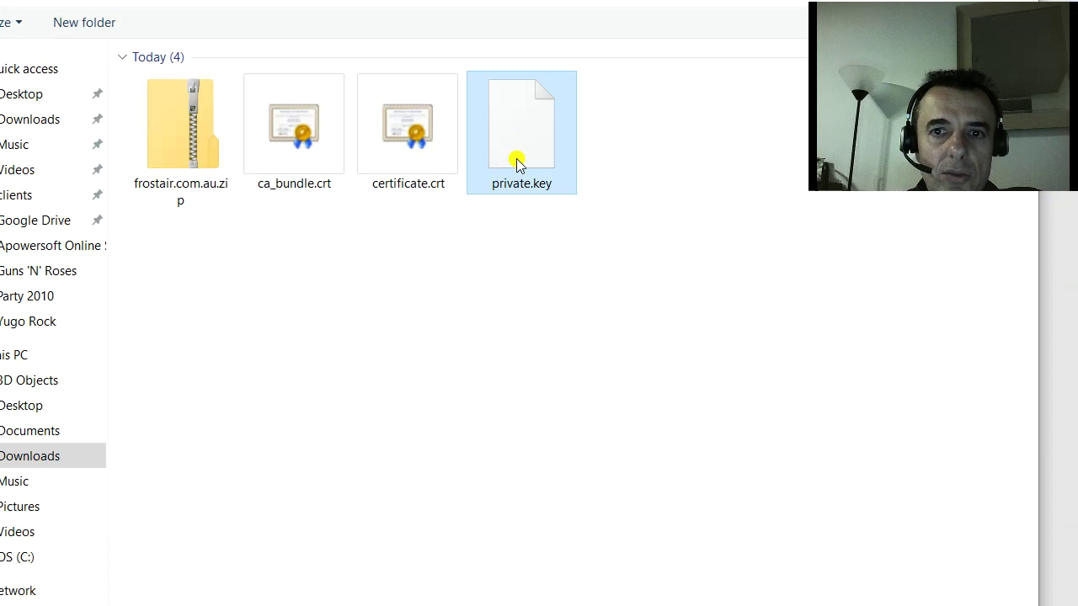
{"action": "key", "text": "Return"}
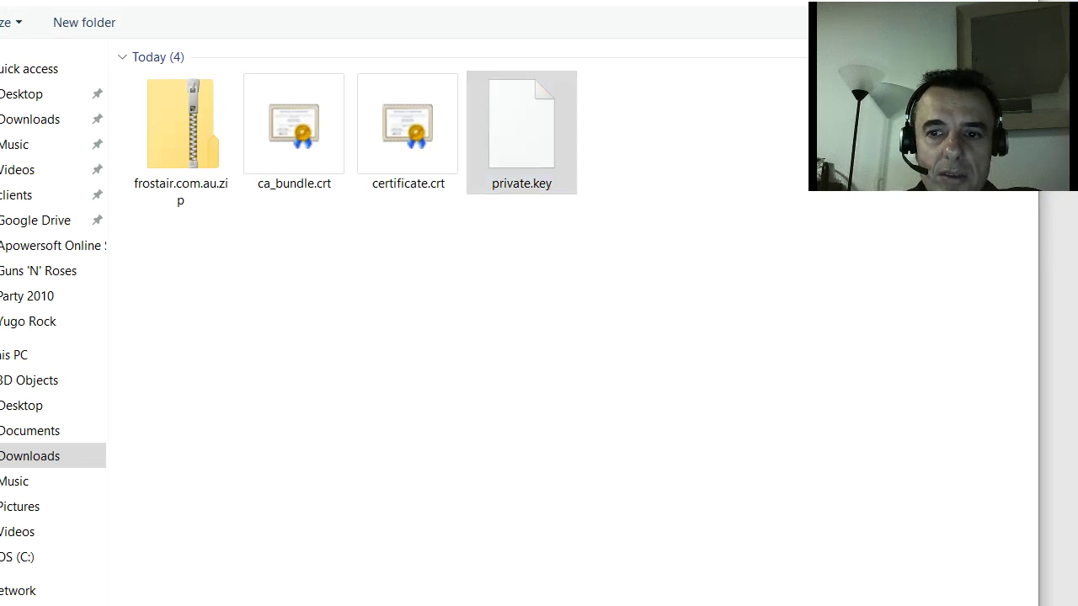
{"action": "scroll", "coordinate": [104, 457], "scroll_direction": "down", "scroll_amount": 3}
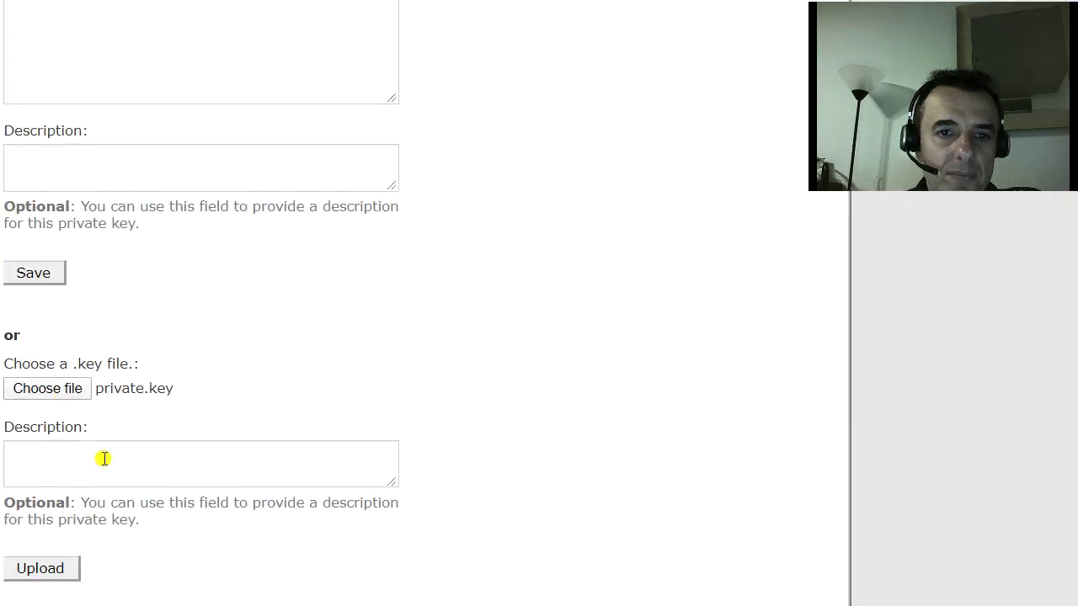
{"action": "left_click", "coordinate": [48, 395]}
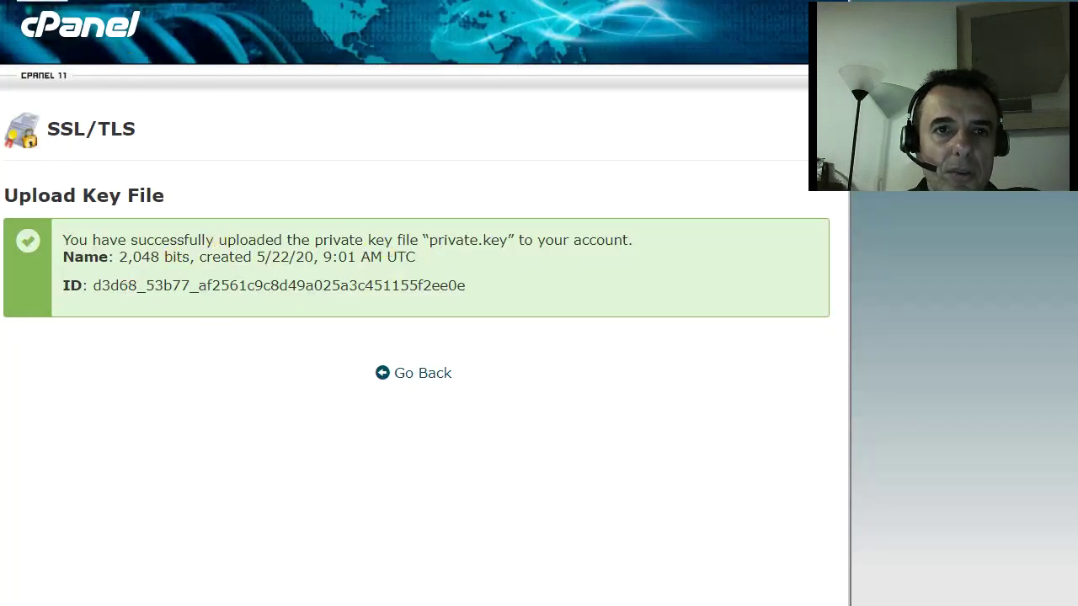
Step: Return to the SSL/TLS manager from the cPanel home page and locate the Certificates (CRT) section
{"action": "scroll", "coordinate": [430, 475], "scroll_direction": "down", "scroll_amount": 6}
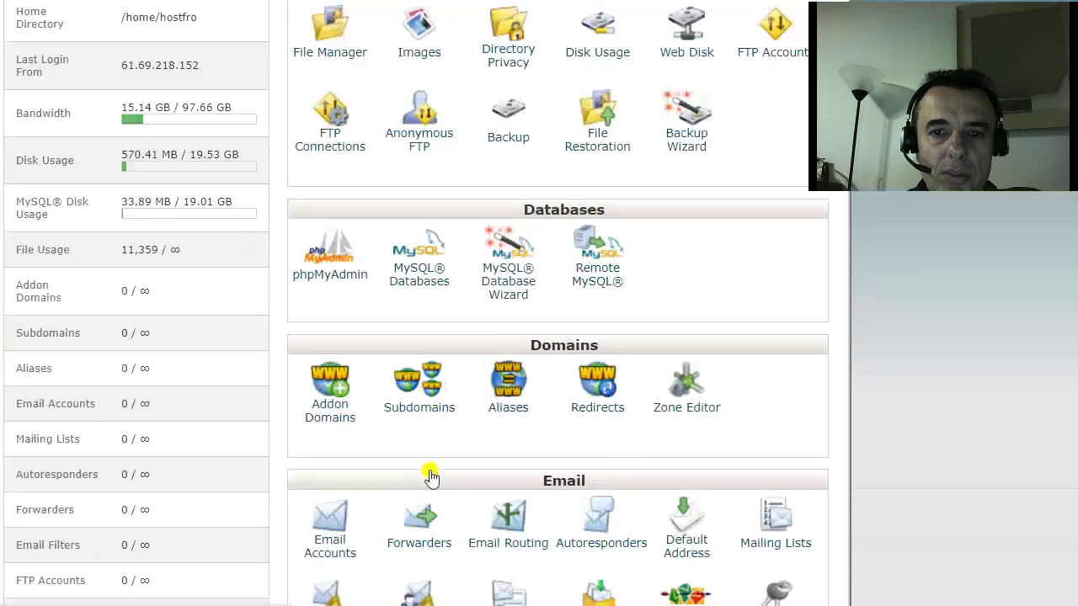
{"action": "scroll", "coordinate": [433, 476], "scroll_direction": "down", "scroll_amount": 3}
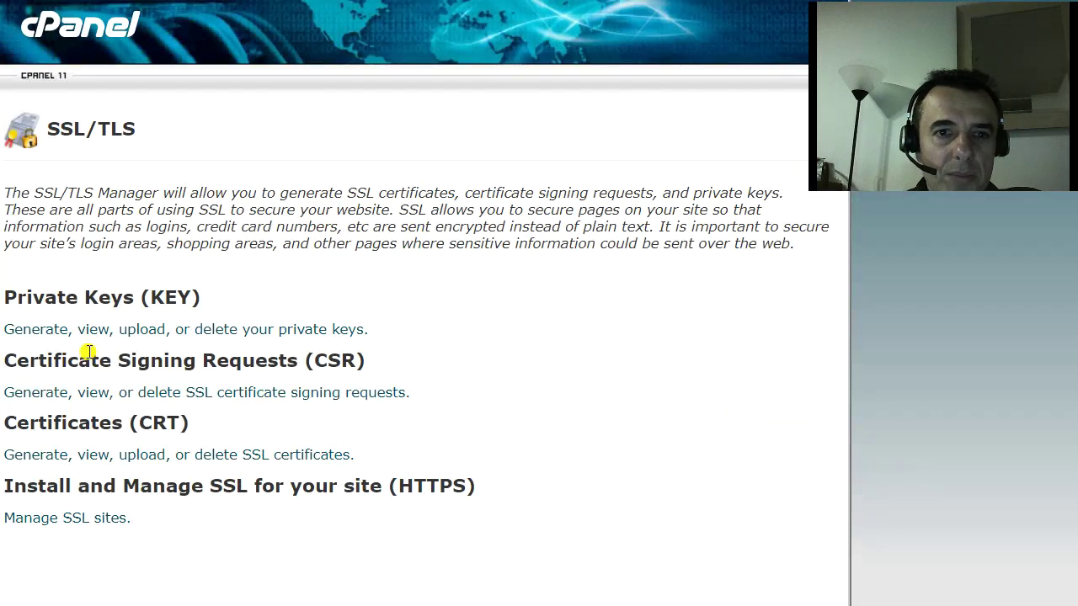
{"action": "left_click_drag", "start_coordinate": [90, 360], "coordinate": [402, 358]}
{"action": "left_click_drag", "start_coordinate": [53, 422], "coordinate": [202, 433]}
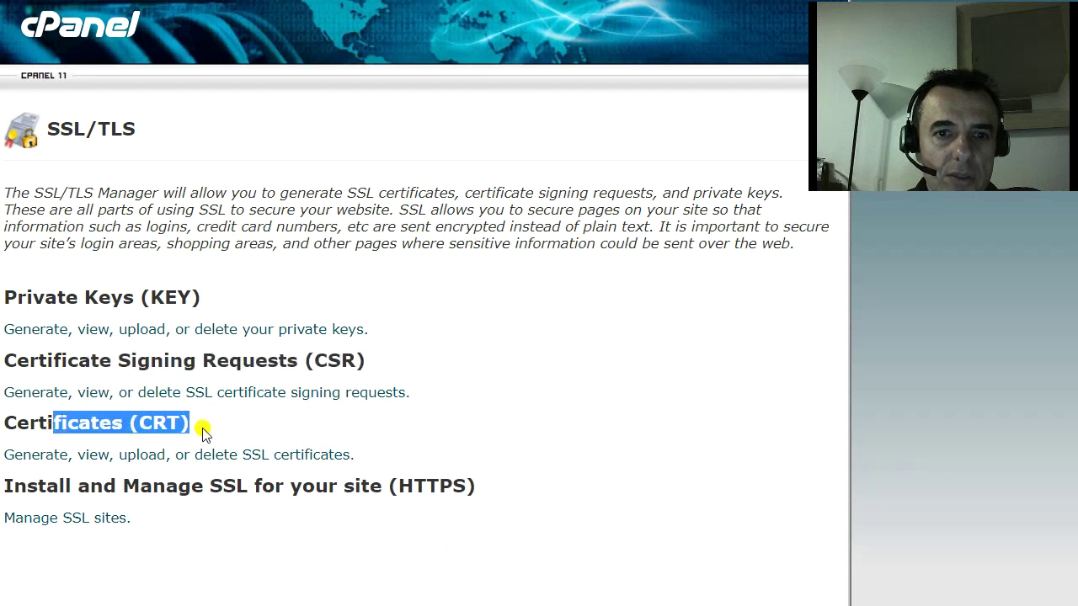
Step: Open the Certificates (CRT) section and upload certificate.crt from the Downloads folder, leaving the description empty
{"action": "left_click", "coordinate": [91, 454]}
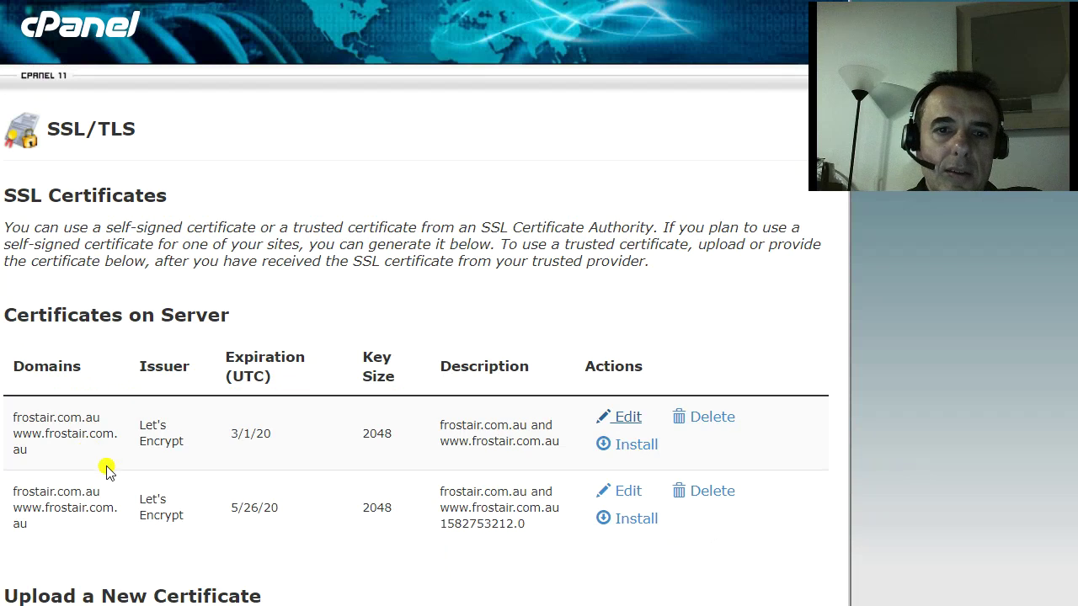
{"action": "scroll", "coordinate": [250, 486], "scroll_direction": "down", "scroll_amount": 5}
{"action": "scroll", "coordinate": [186, 487], "scroll_direction": "down", "scroll_amount": 5}
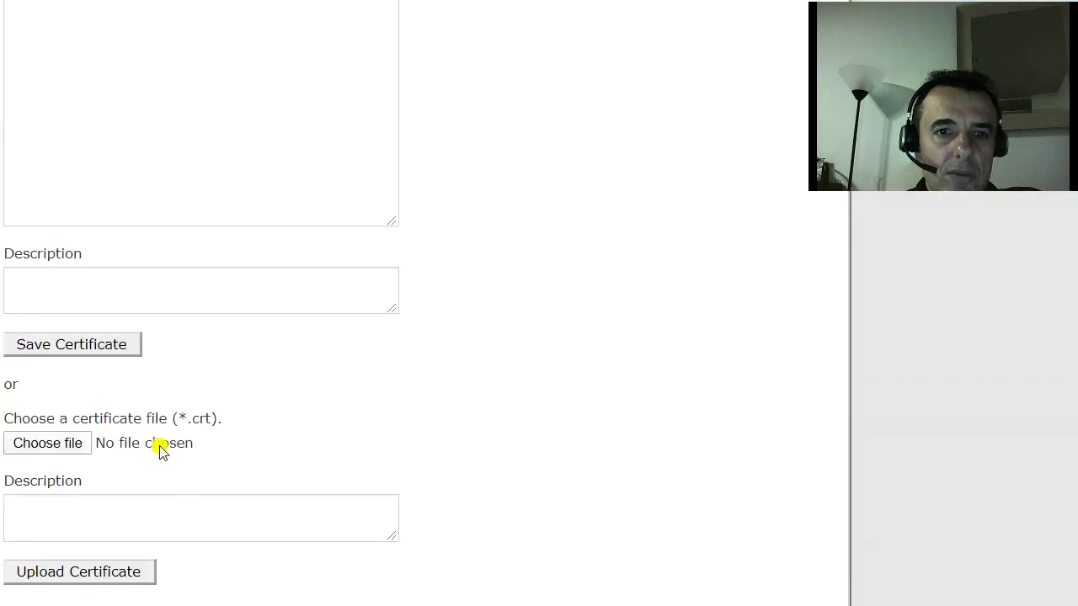
{"action": "left_click", "coordinate": [69, 339]}
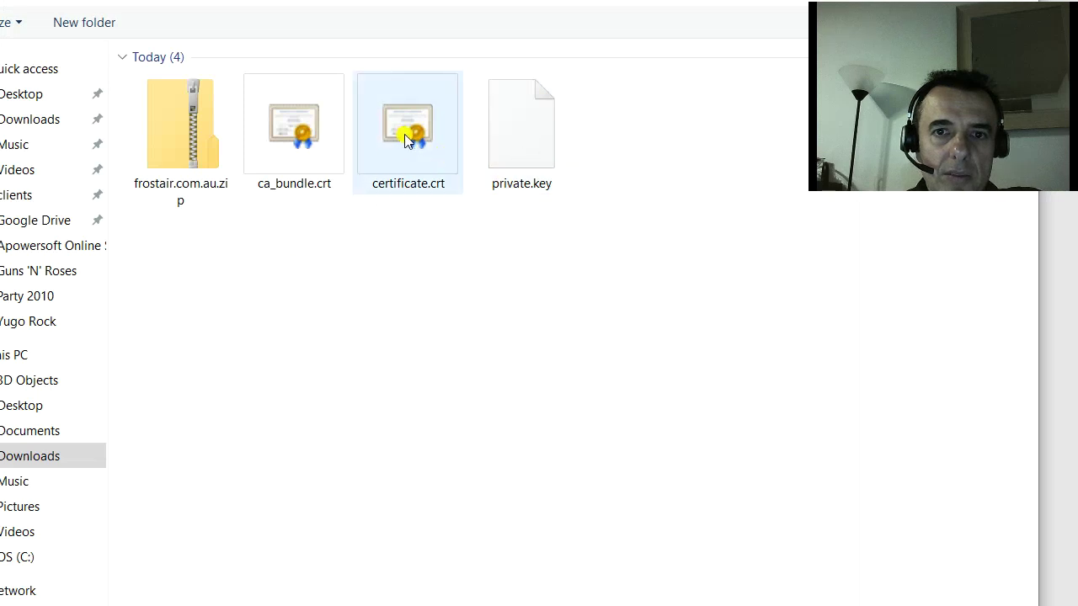
{"action": "left_click", "coordinate": [405, 126]}
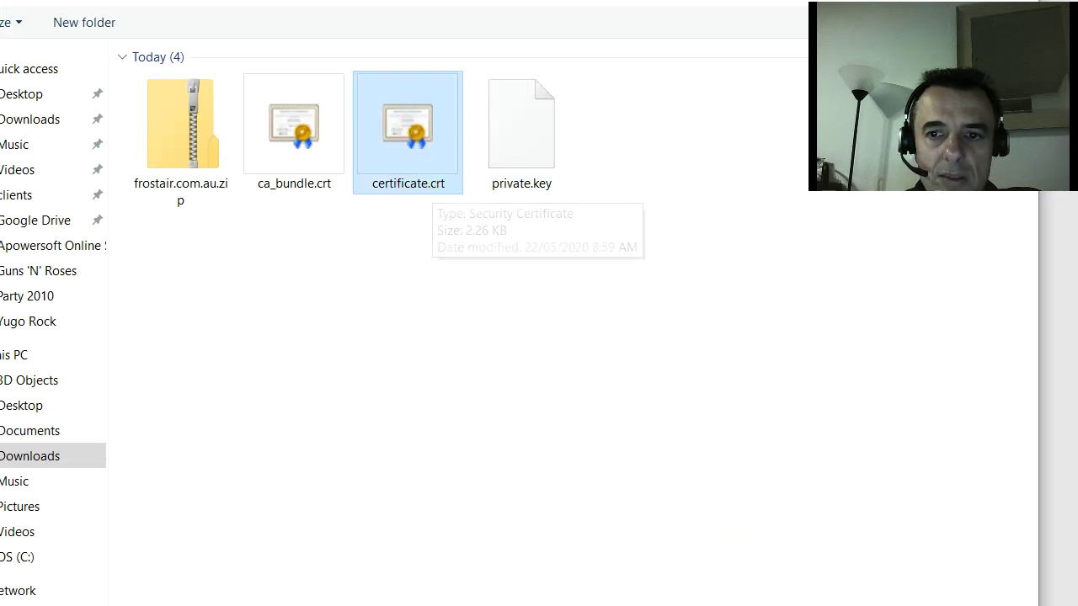
{"action": "key", "text": "Return"}
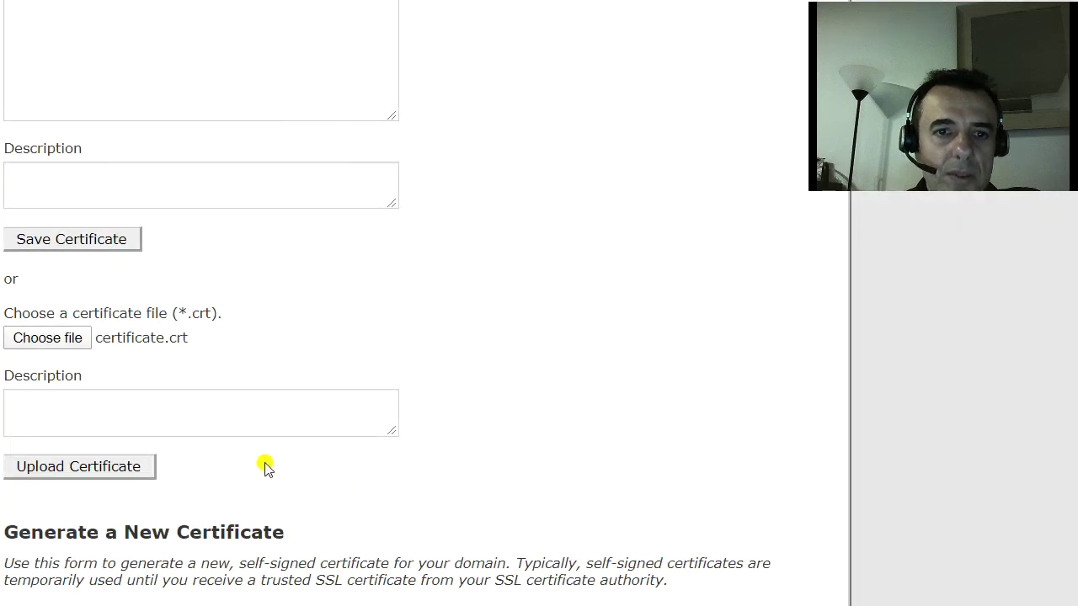
{"action": "scroll", "coordinate": [264, 467], "scroll_direction": "down", "scroll_amount": 5}
{"action": "left_click", "coordinate": [89, 258]}
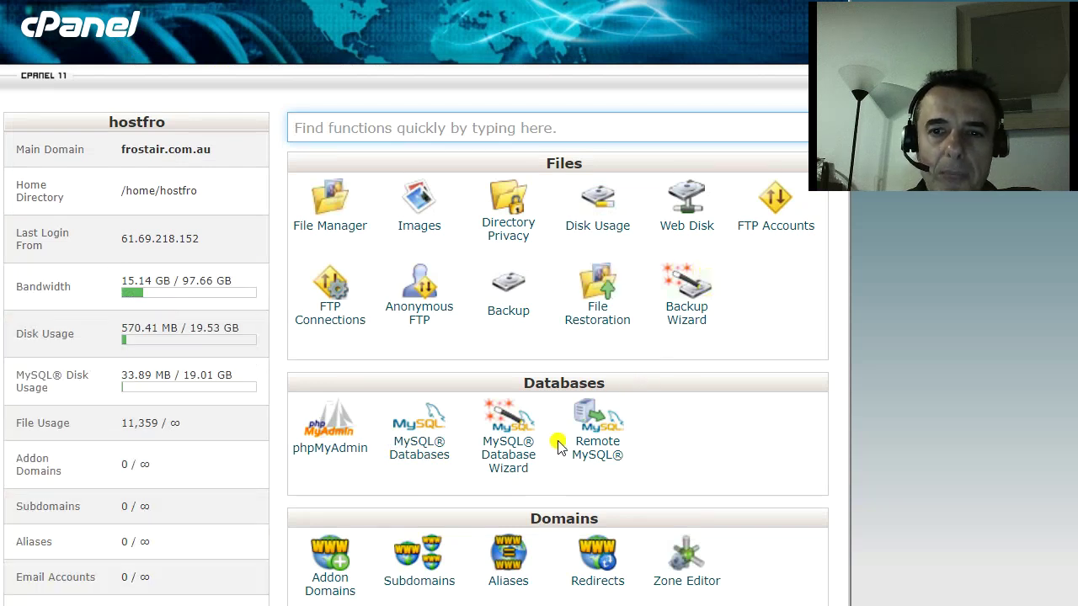
Step: Return to the SSL/TLS manager from the cPanel home page and open the page for managing SSL sites
{"action": "scroll", "coordinate": [559, 447], "scroll_direction": "down", "scroll_amount": 9}
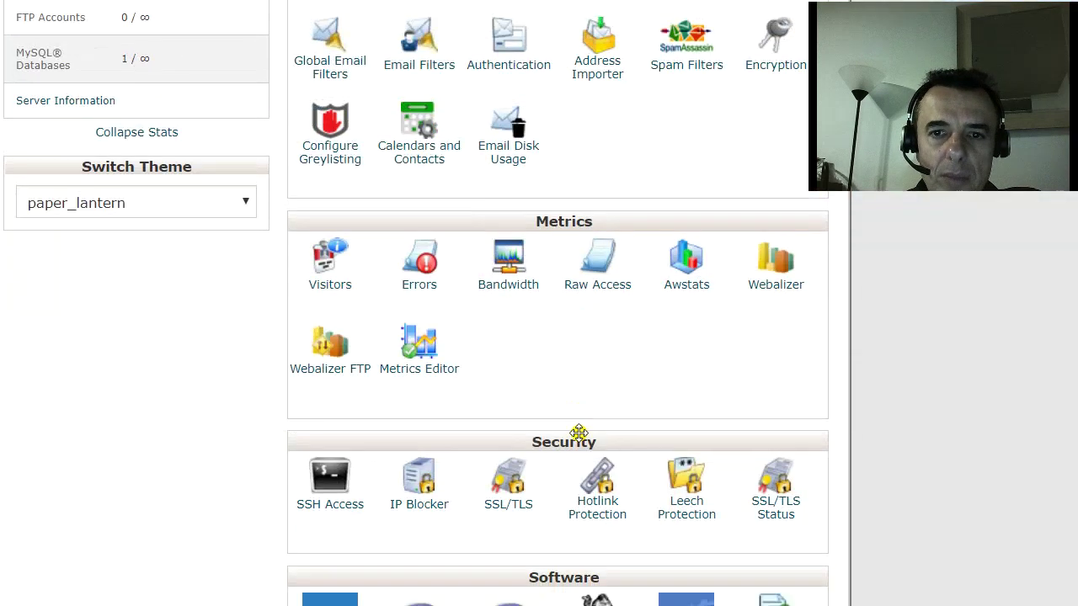
{"action": "left_click", "coordinate": [508, 510]}
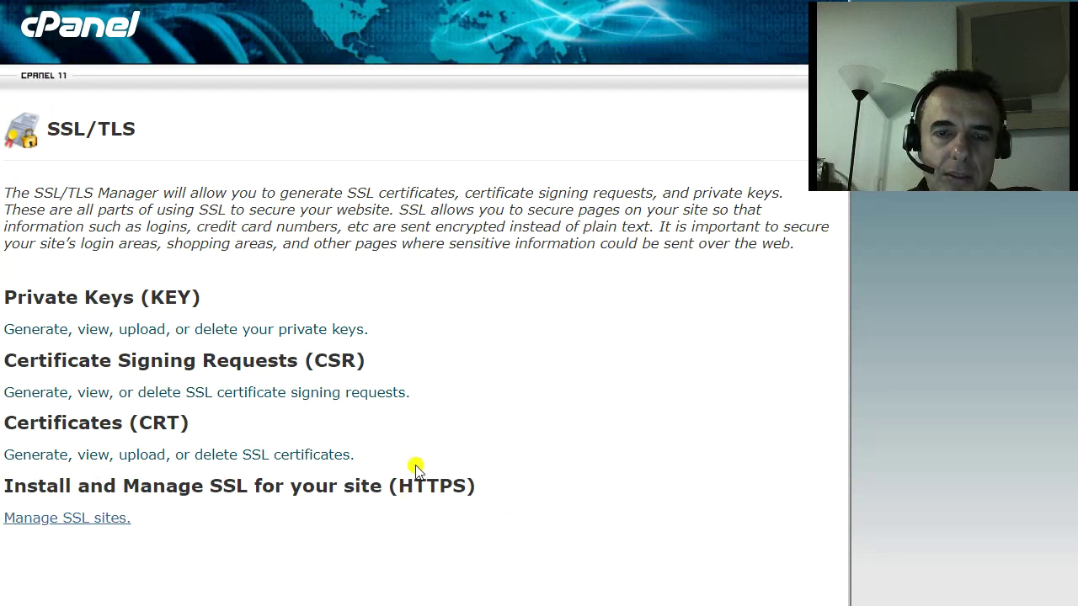
{"action": "left_click", "coordinate": [33, 495]}
{"action": "scroll", "coordinate": [311, 505], "scroll_direction": "down", "scroll_amount": 7}
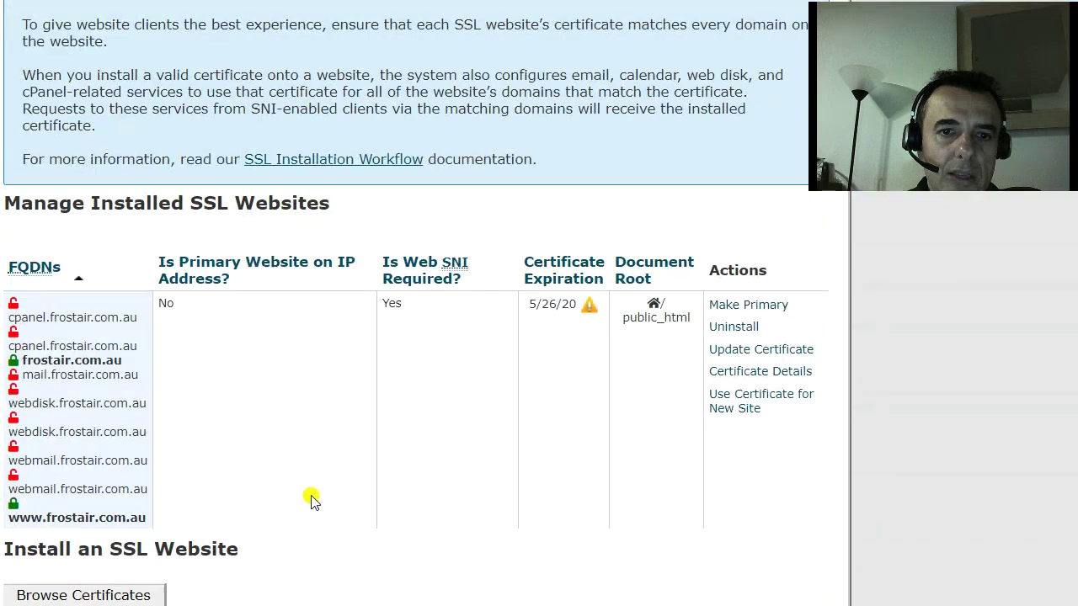
Step: Under Install an SSL Website, choose the domain frostair.com.au and autofill its certificate details by domain
{"action": "scroll", "coordinate": [311, 501], "scroll_direction": "down", "scroll_amount": 4}
{"action": "left_click", "coordinate": [156, 353]}
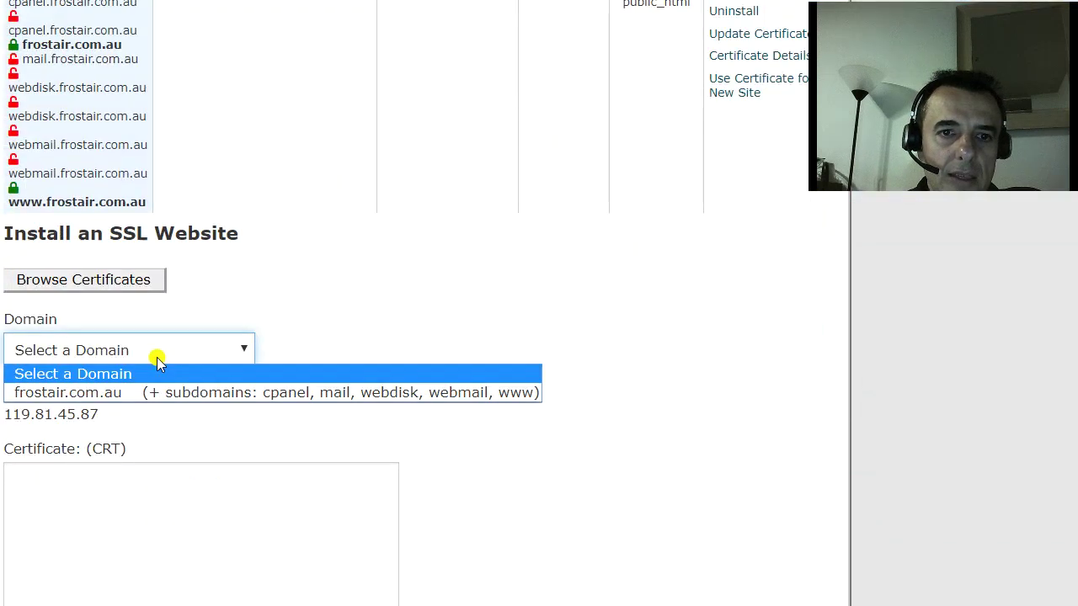
{"action": "left_click", "coordinate": [61, 394]}
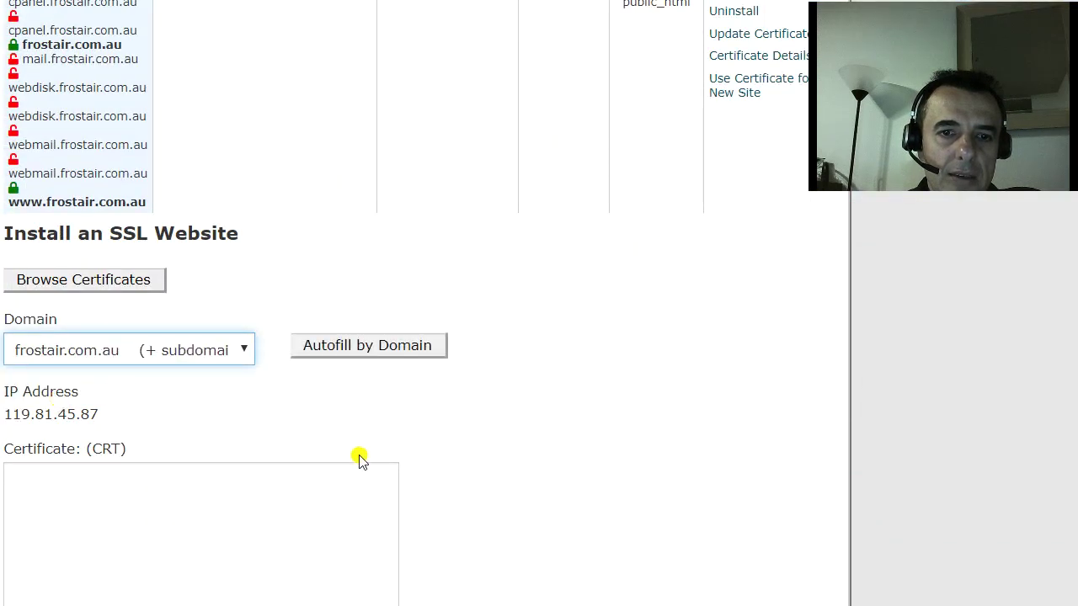
{"action": "left_click", "coordinate": [346, 346]}
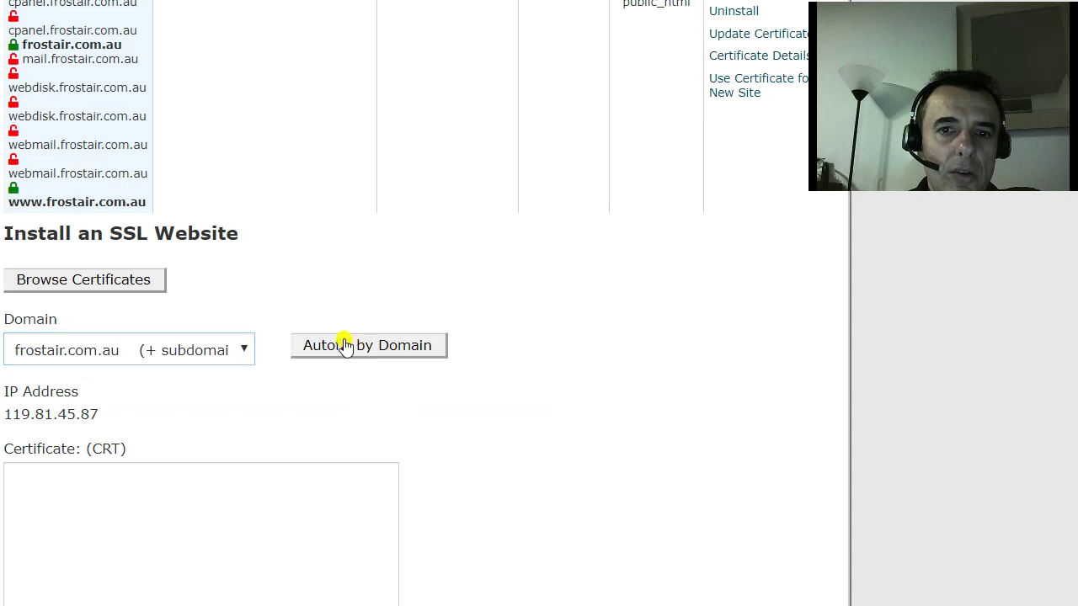
{"action": "left_click", "coordinate": [345, 346]}
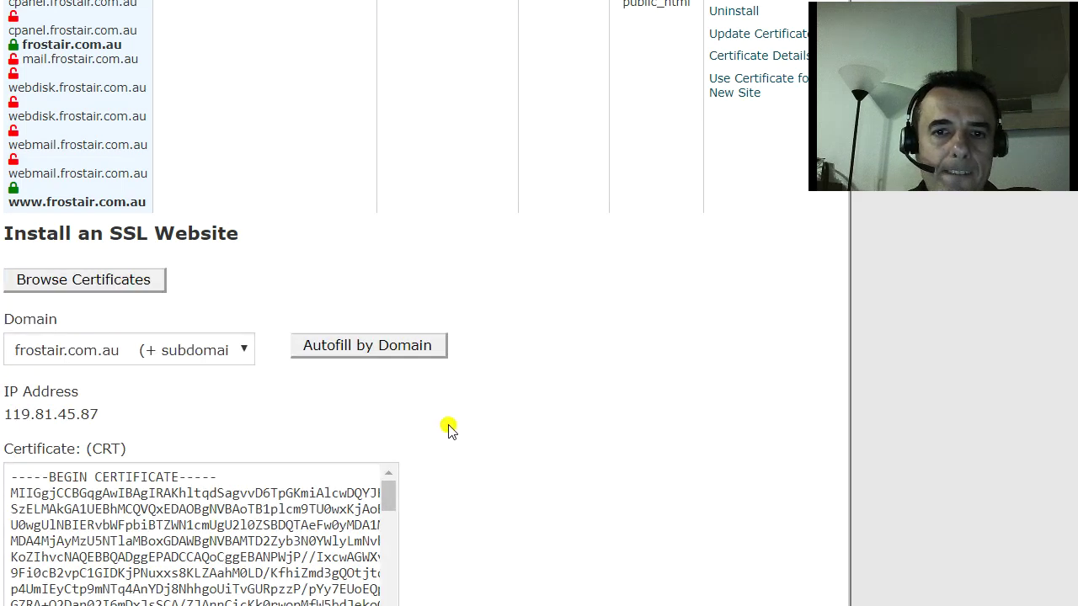
Step: Review the autofilled certificate, private key and CA bundle, install the certificate, and dismiss the resulting dialog
{"action": "scroll", "coordinate": [449, 430], "scroll_direction": "down", "scroll_amount": 3}
{"action": "scroll", "coordinate": [547, 491], "scroll_direction": "down", "scroll_amount": 3}
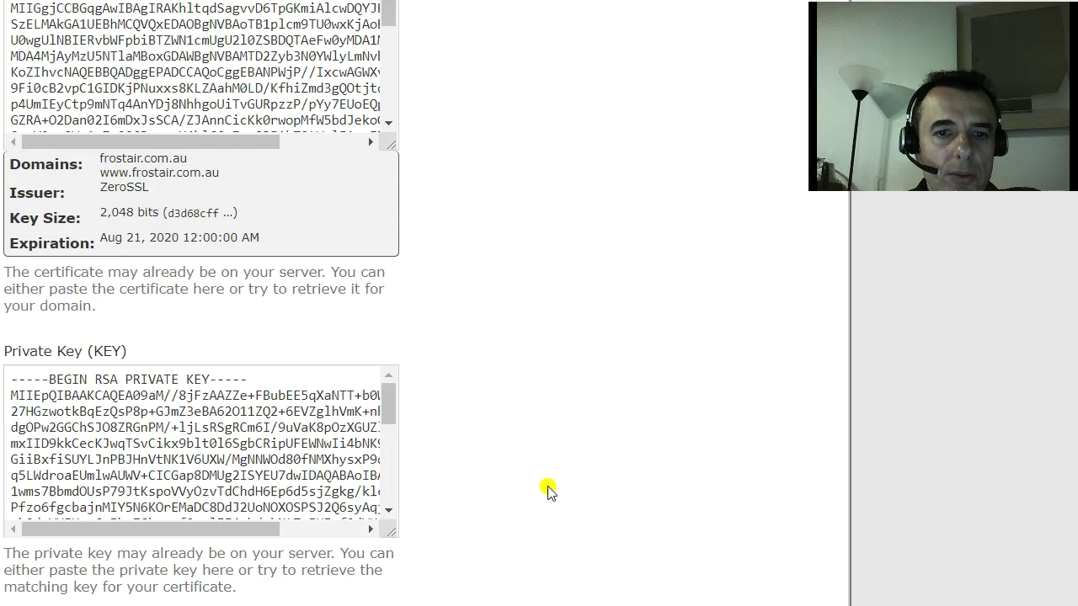
{"action": "scroll", "coordinate": [386, 370], "scroll_direction": "down", "scroll_amount": 5}
{"action": "scroll", "coordinate": [618, 426], "scroll_direction": "down", "scroll_amount": 5}
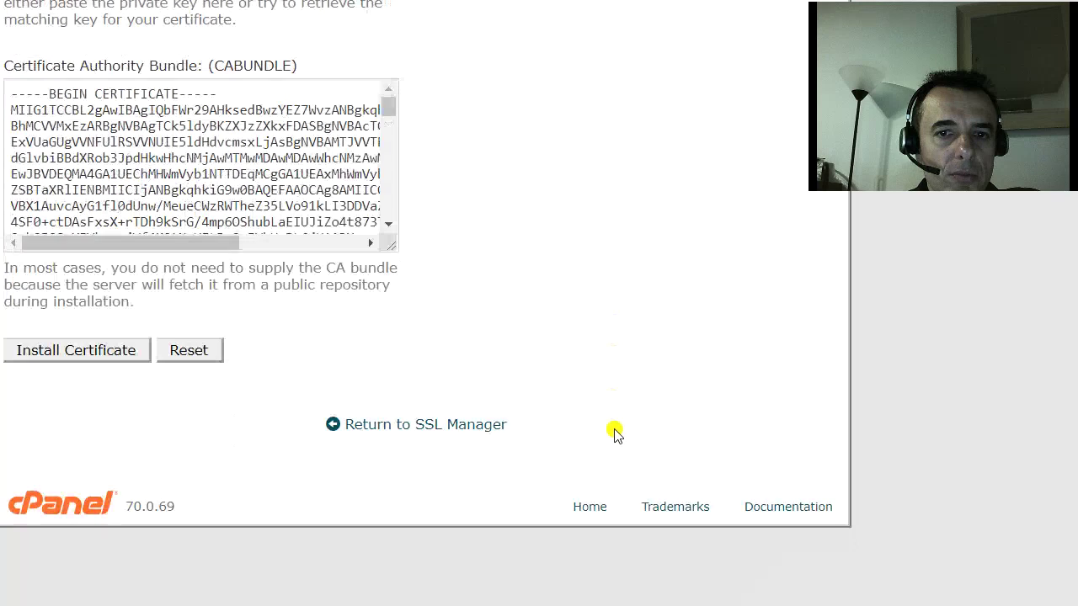
{"action": "left_click", "coordinate": [111, 351]}
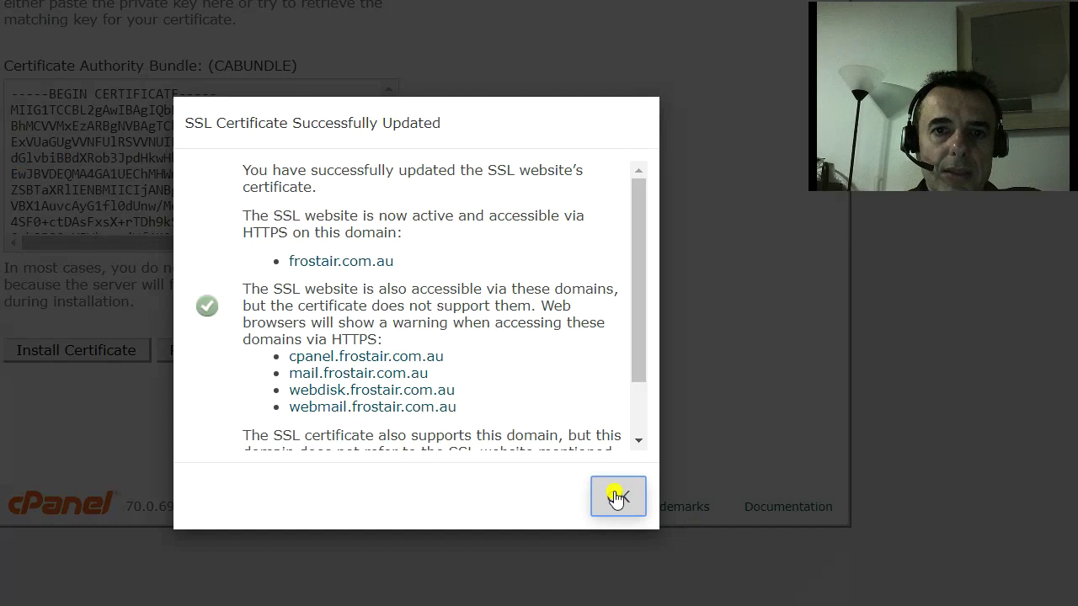
{"action": "left_click", "coordinate": [615, 497]}
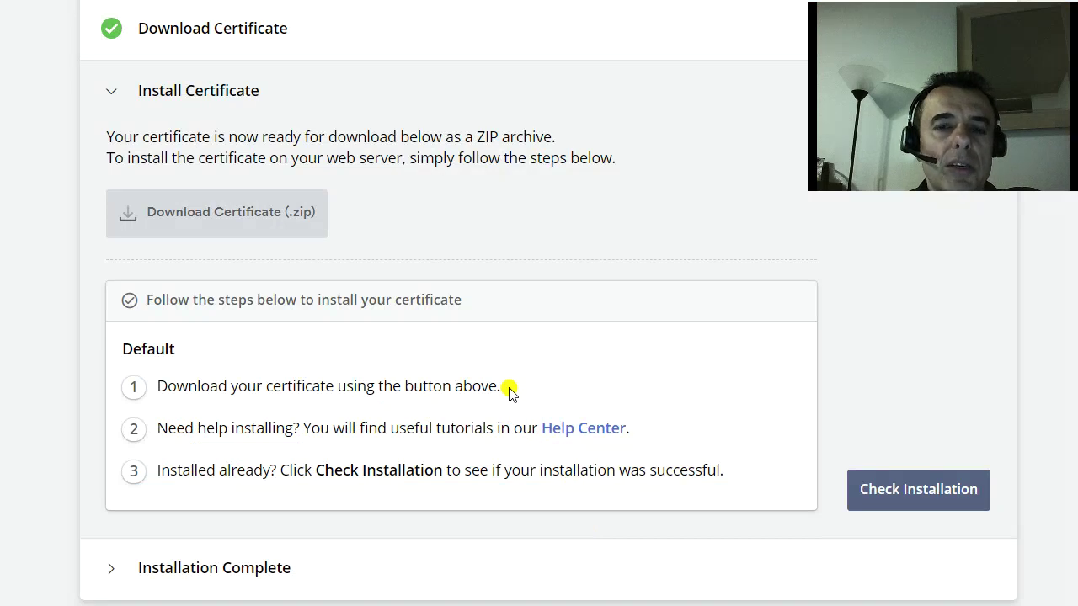
Step: Switch to ZeroSSL, check the certificate installation for frostair.com.au, and open the setup form for a new certificate
{"action": "left_click", "coordinate": [904, 495]}
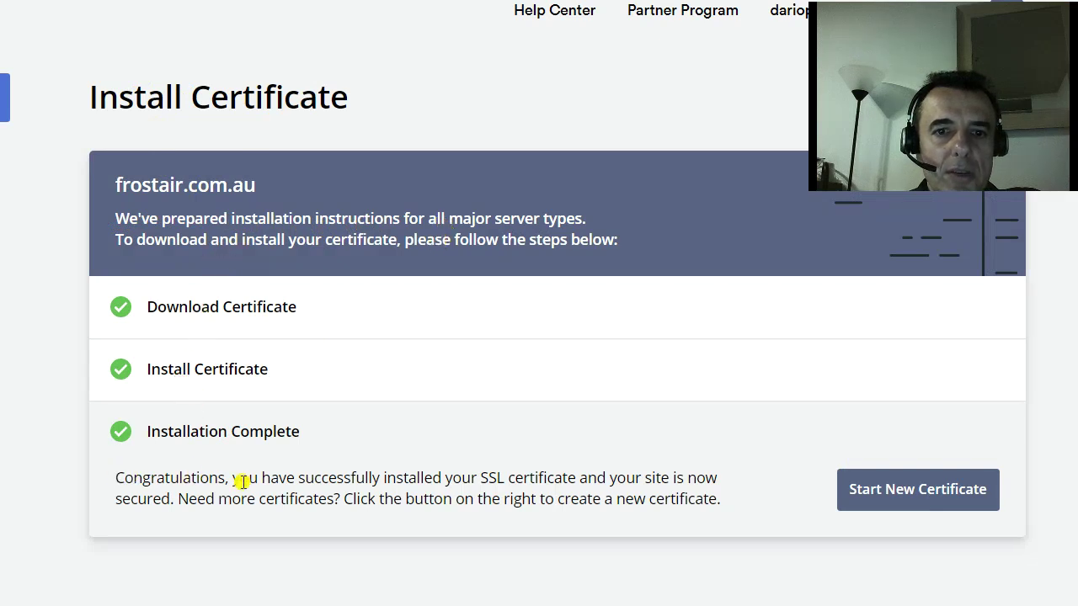
{"action": "left_click_drag", "start_coordinate": [226, 478], "coordinate": [499, 482]}
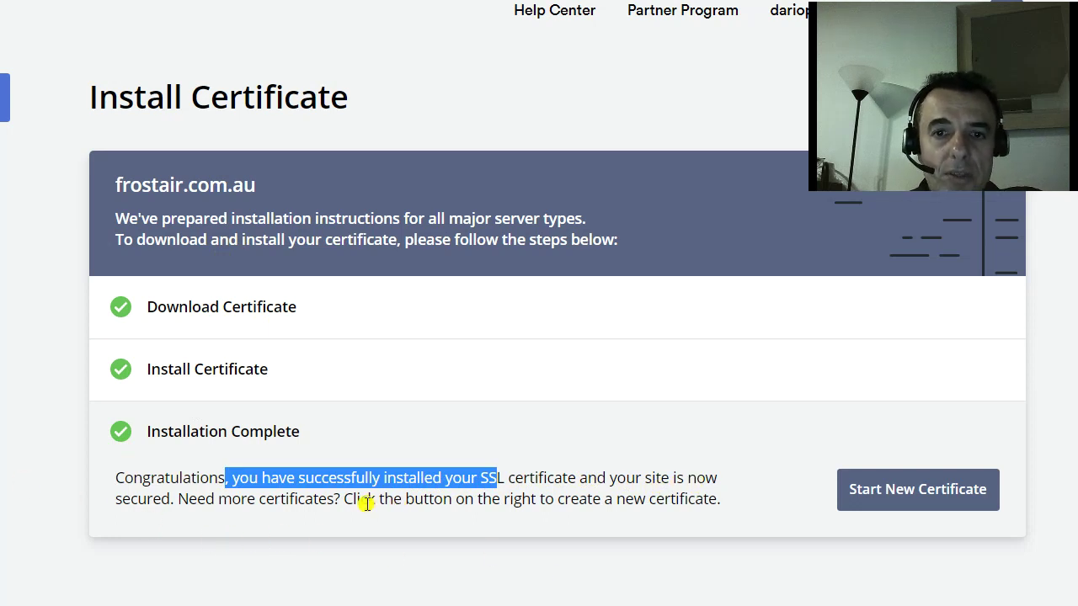
{"action": "left_click", "coordinate": [909, 506]}
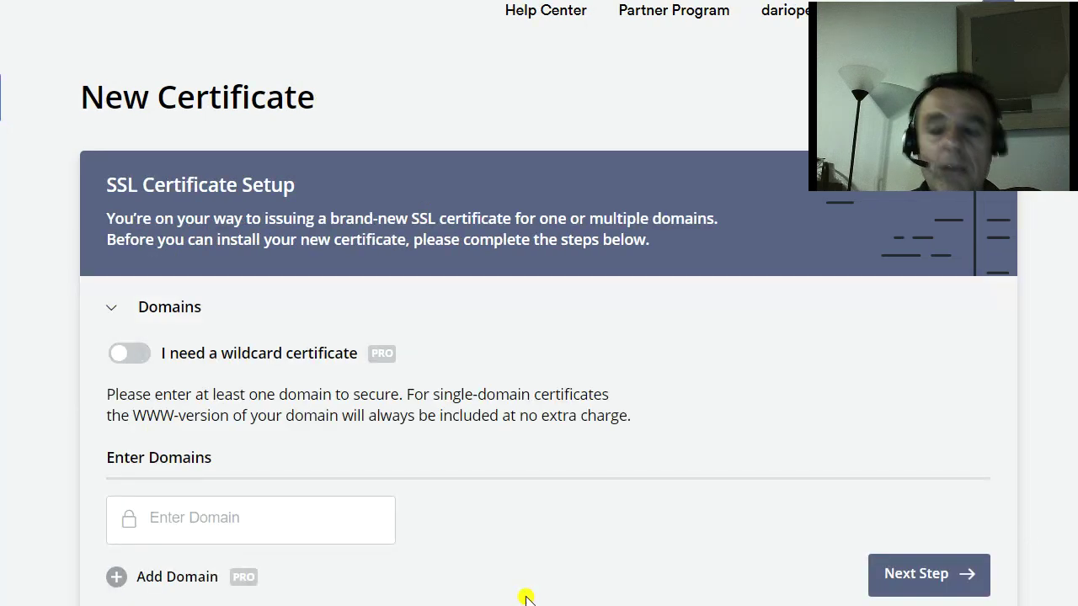